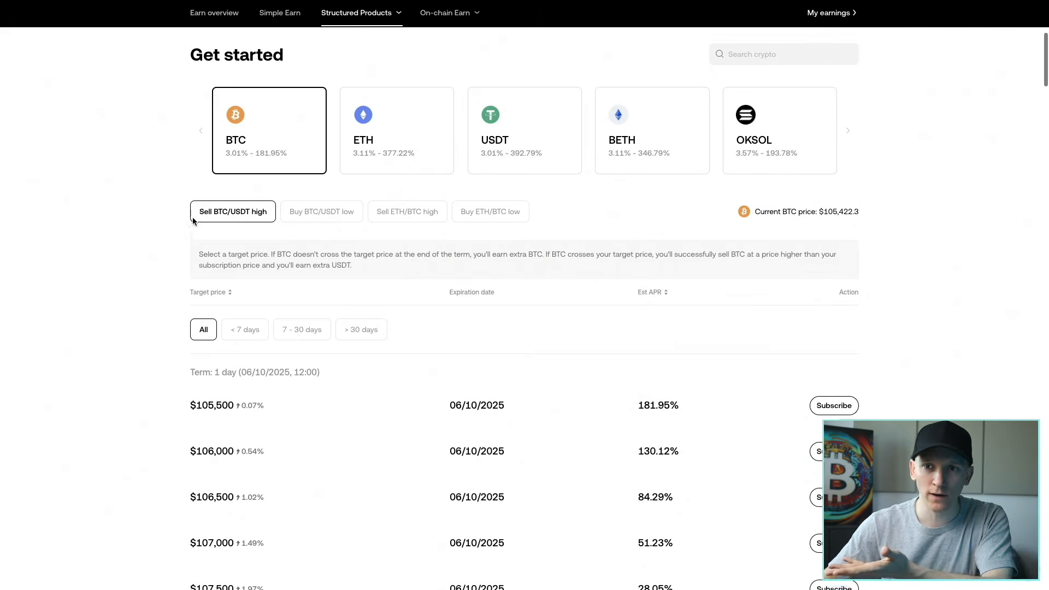
# Step: Filter the Sell BTC/USDT high offers to terms shorter than 7 days
pyautogui.scroll(6, 193, 217)
pyautogui.moveTo(200, 17)
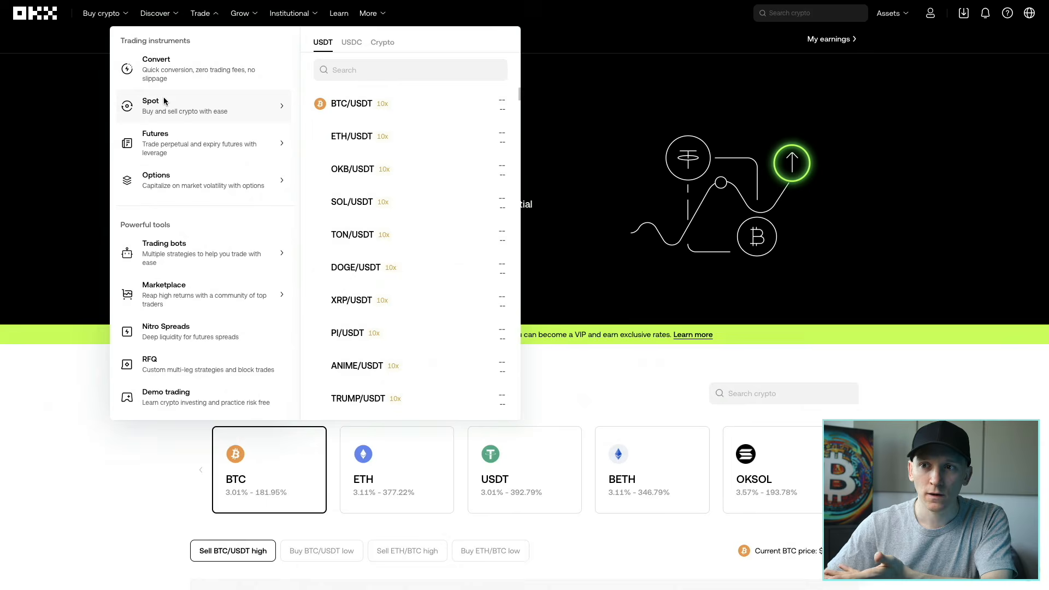
pyautogui.scroll(-2, 122, 402)
pyautogui.scroll(-5, 122, 399)
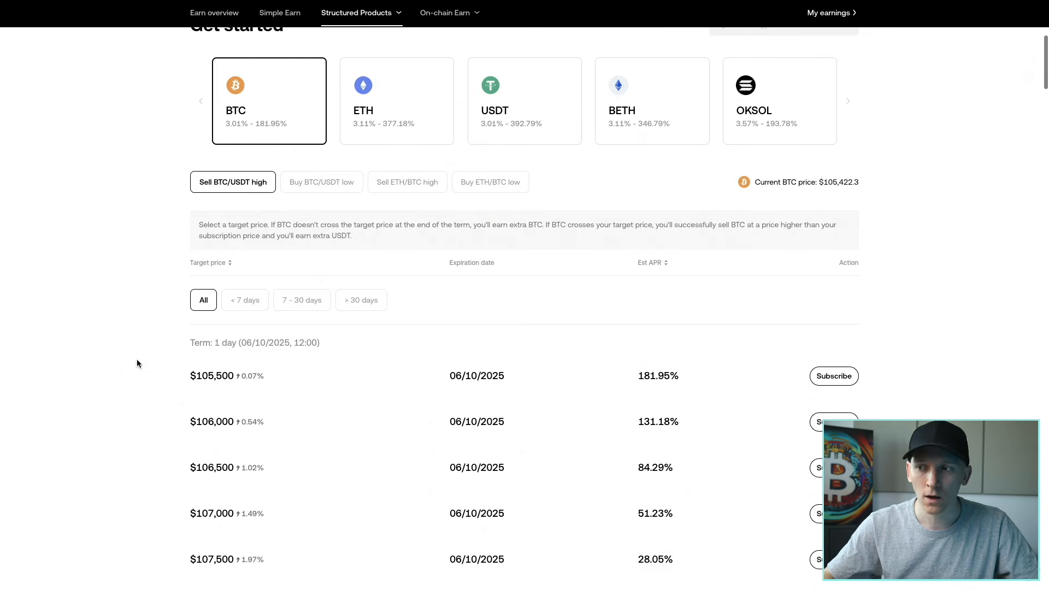
pyautogui.scroll(-2, 137, 359)
pyautogui.click(243, 212)
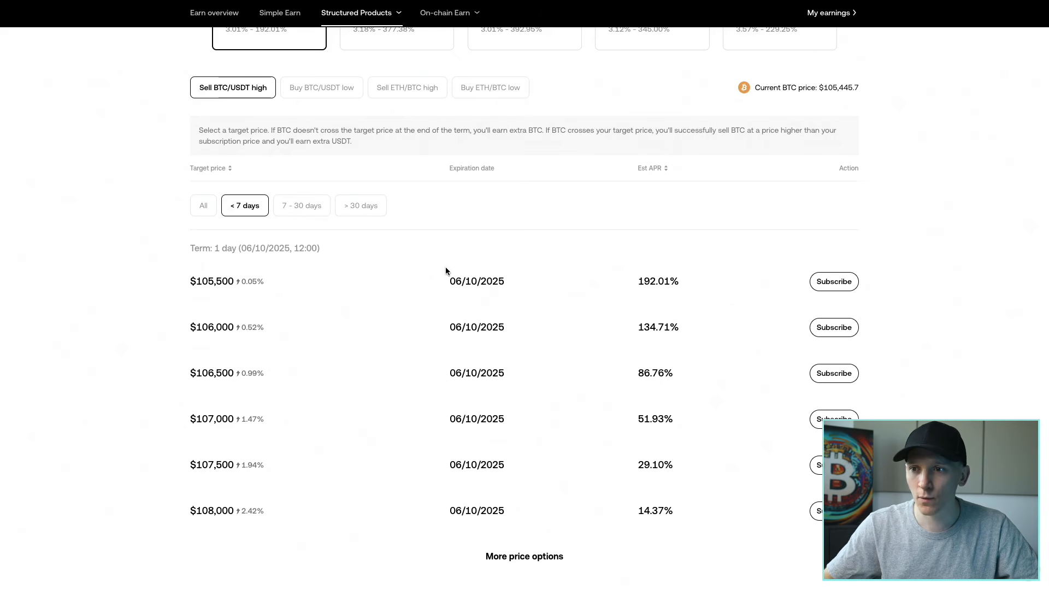
# Step: Filter the Sell BTC/USDT high offers to the 7 - 30 days terms and check the first term listed
pyautogui.scroll(1, 221, 293)
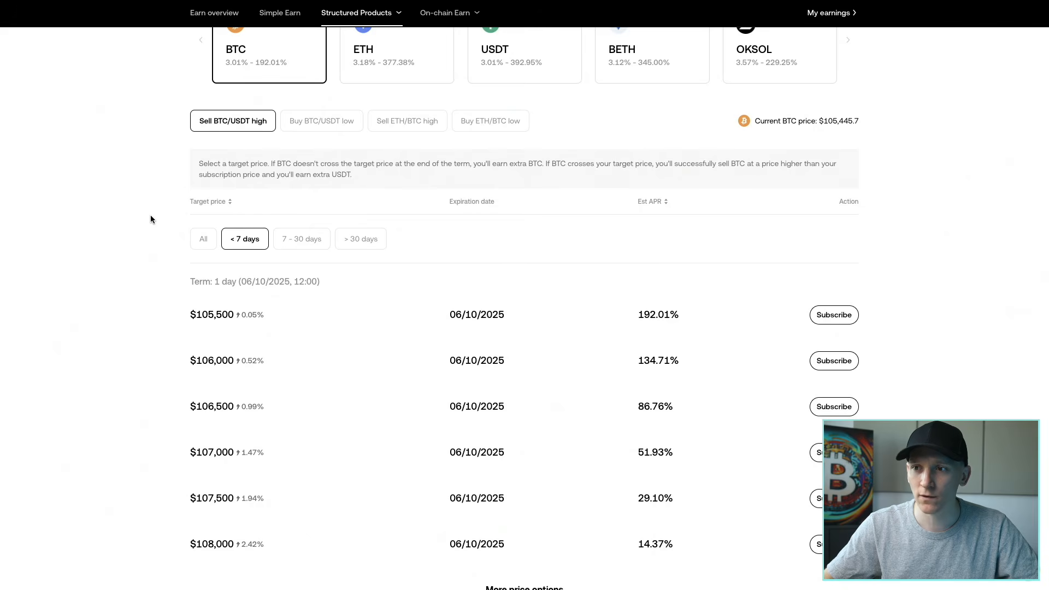
pyautogui.scroll(1, 151, 219)
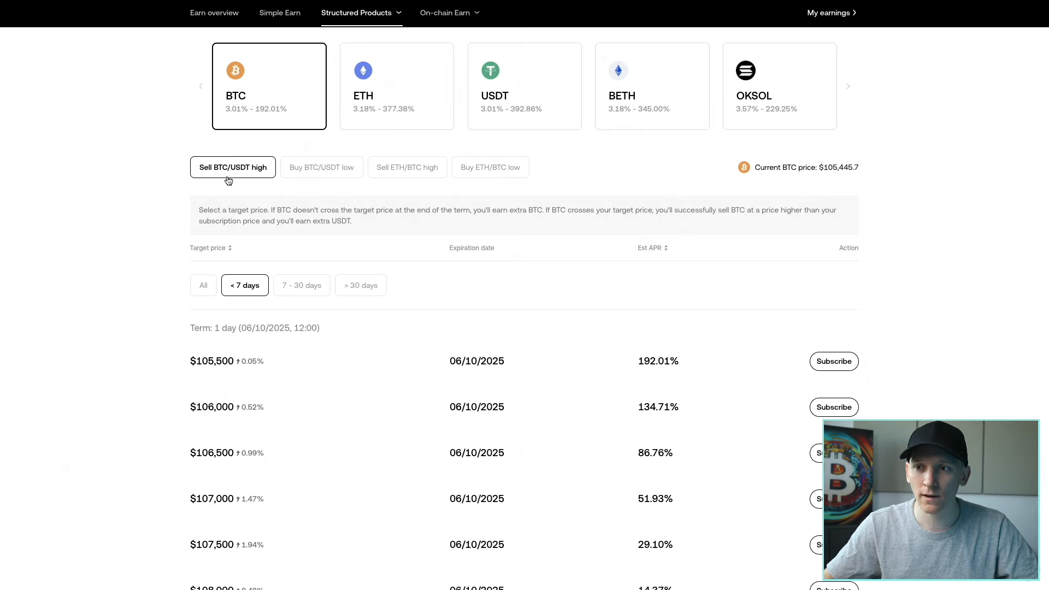
pyautogui.scroll(-2, 228, 180)
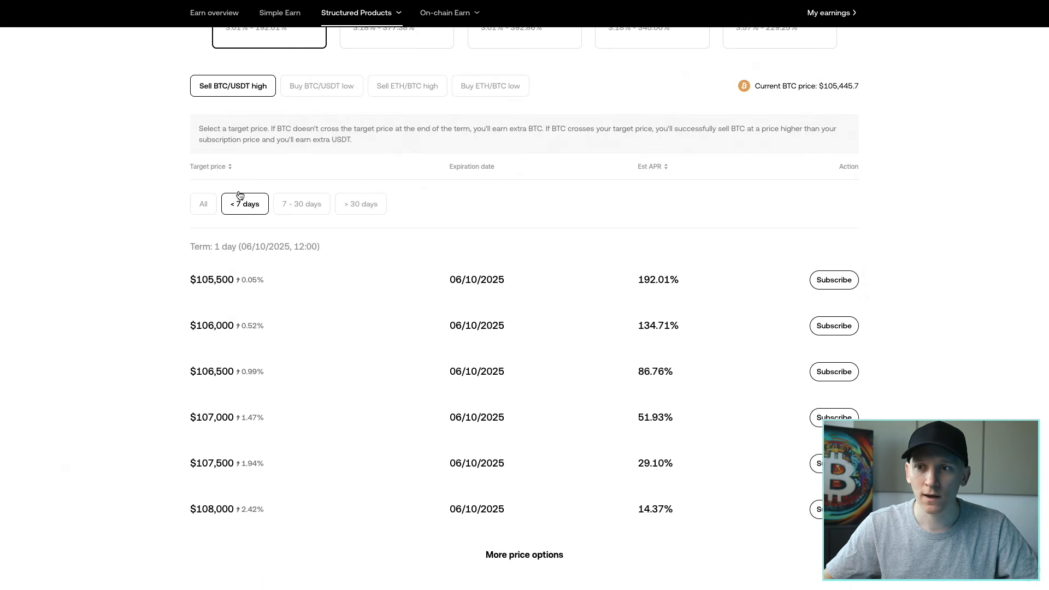
pyautogui.click(301, 210)
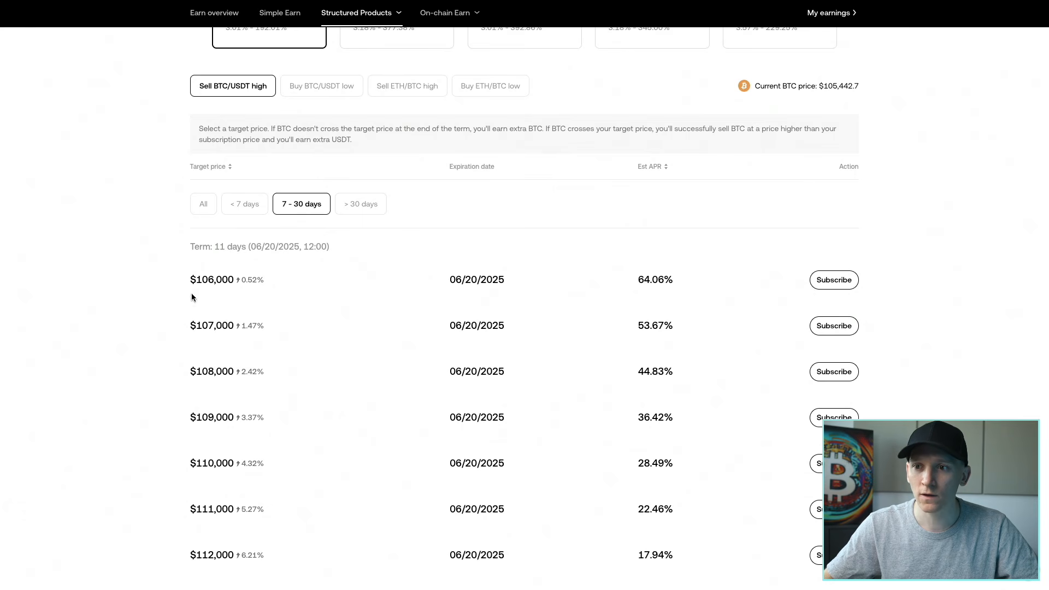
pyautogui.moveTo(241, 246); pyautogui.dragTo(192, 247)
pyautogui.click(232, 246)
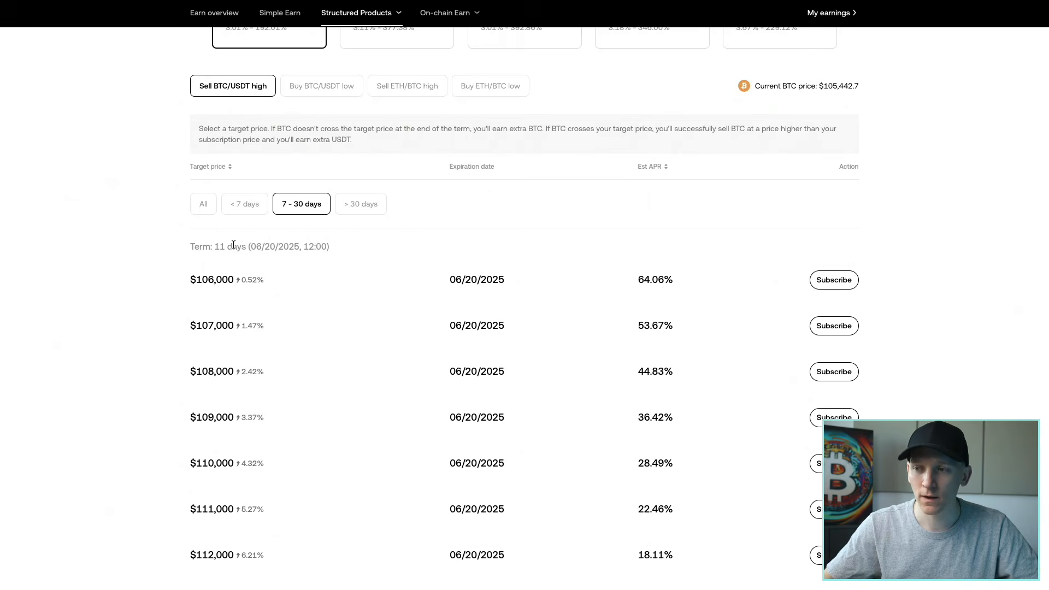
# Step: Examine the target prices of the 11-day BTC offers and their percentage distance from the current BTC price
pyautogui.scroll(-2, 233, 245)
pyautogui.scroll(-1, 234, 245)
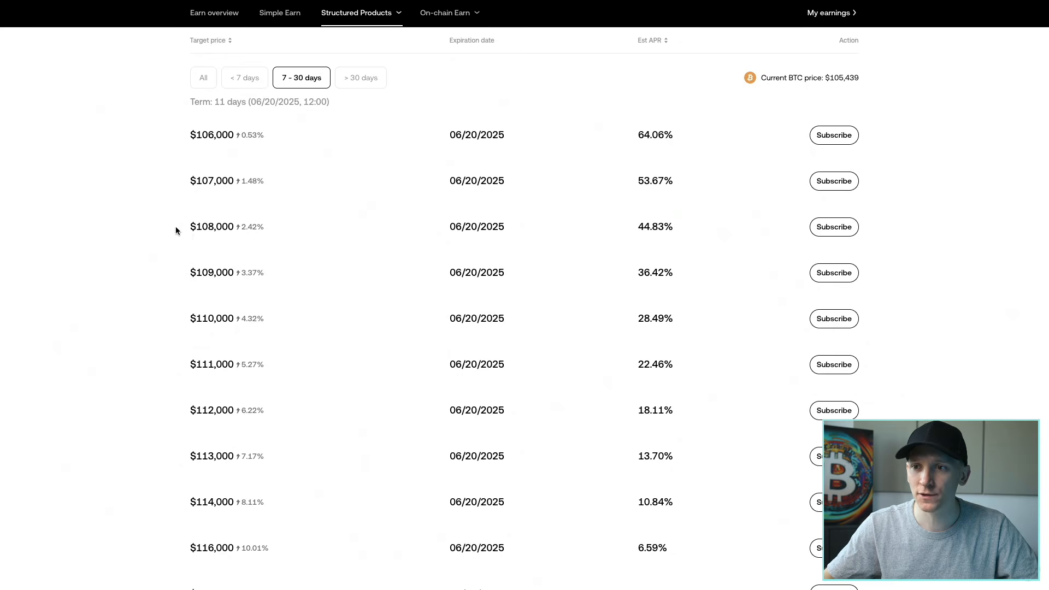
pyautogui.moveTo(220, 235)
pyautogui.mouseDown()
pyautogui.moveTo(190, 227)
pyautogui.moveTo(246, 224)
pyautogui.moveTo(219, 228)
pyautogui.mouseUp()
pyautogui.click(225, 224)
pyautogui.click(219, 228)
pyautogui.scroll(1, 218, 226)
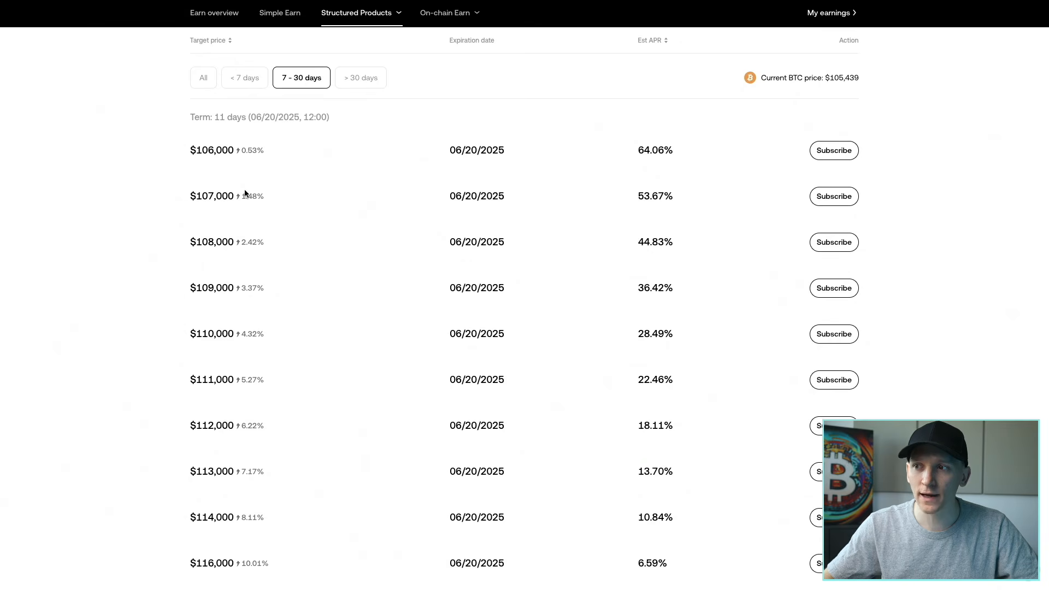
pyautogui.moveTo(263, 150); pyautogui.dragTo(228, 152)
pyautogui.click(265, 149)
pyautogui.click(247, 147)
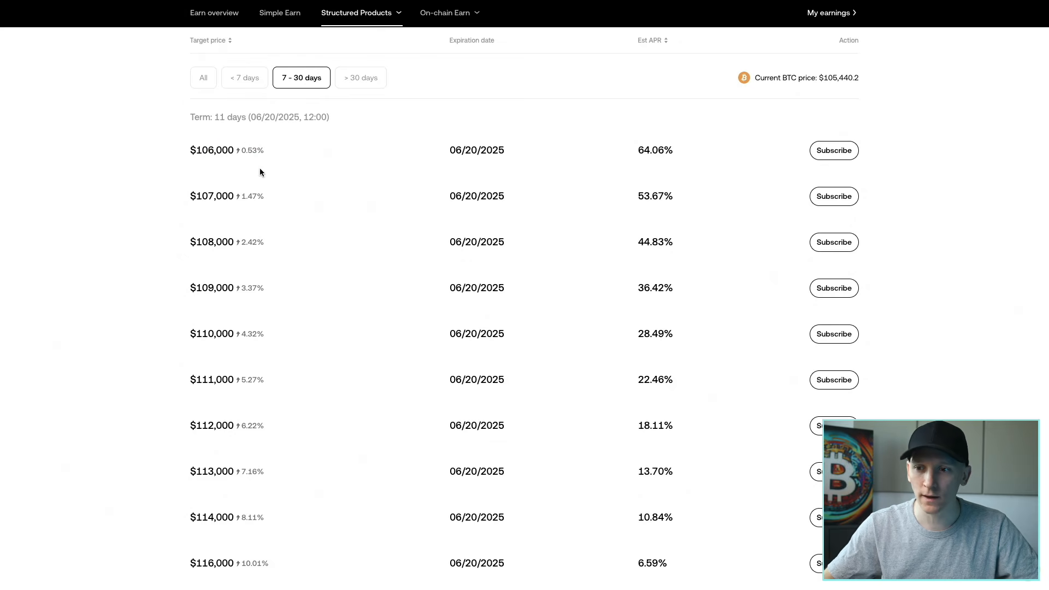
pyautogui.scroll(-3, 260, 169)
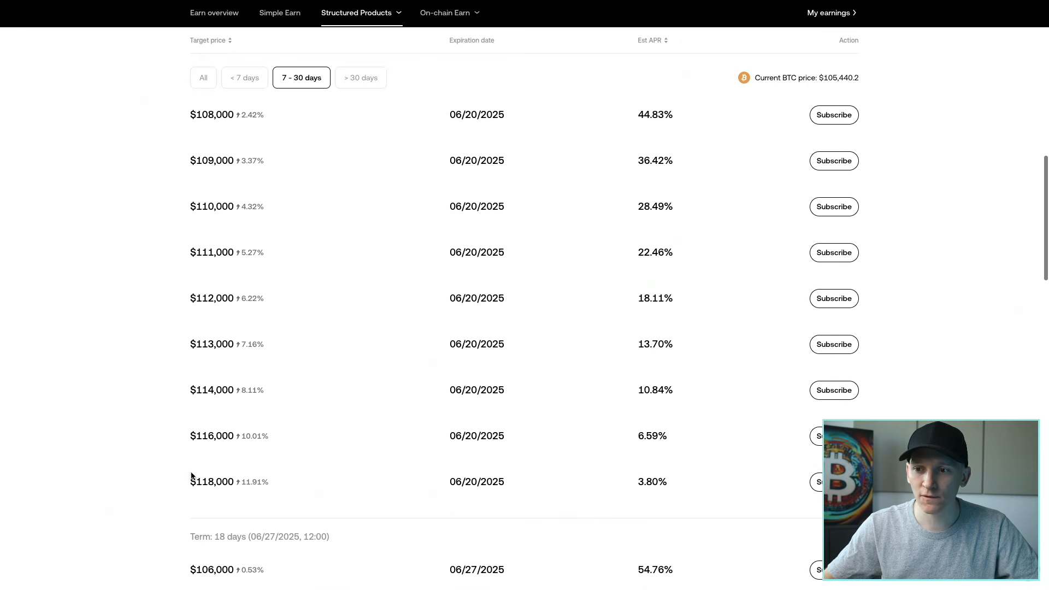
pyautogui.moveTo(268, 481); pyautogui.dragTo(222, 482)
pyautogui.click(253, 481)
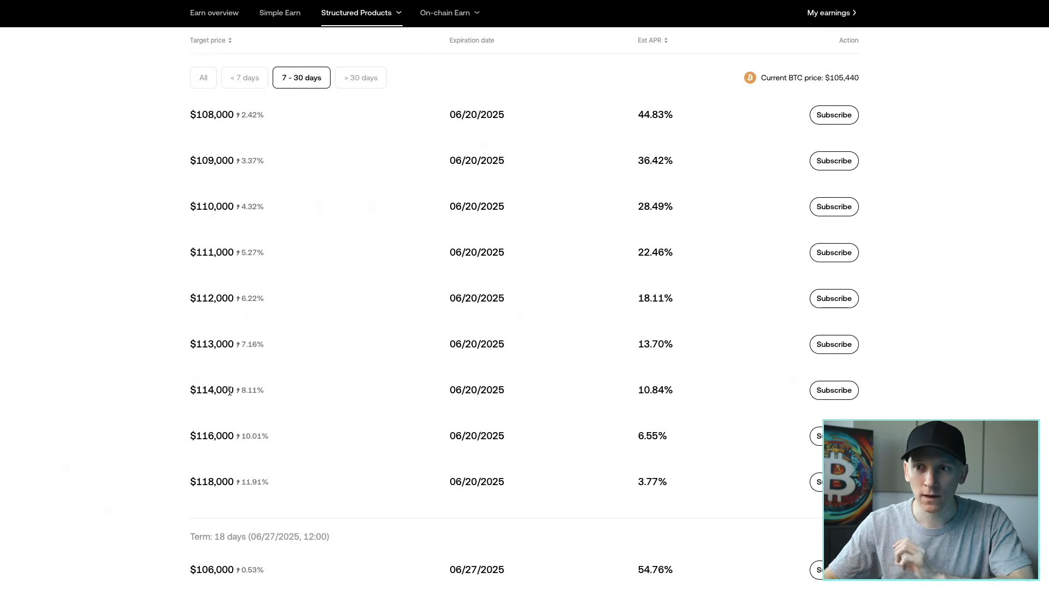
# Step: Compare the estimated APRs of the 11-day offers and open the subscription form for the $111,000 target price
pyautogui.scroll(4, 229, 390)
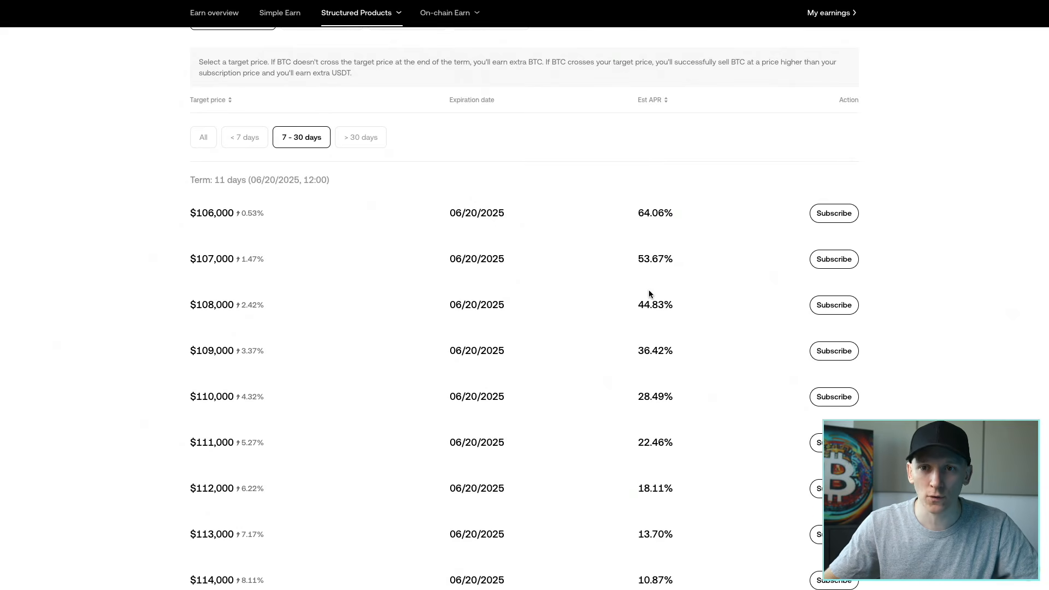
pyautogui.scroll(-2, 623, 319)
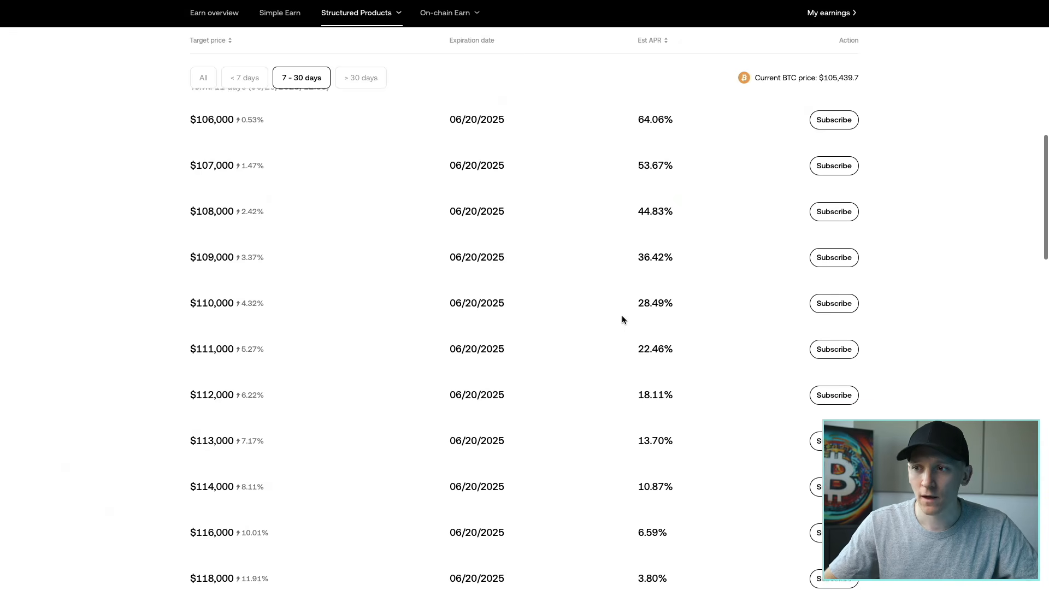
pyautogui.scroll(-1, 622, 319)
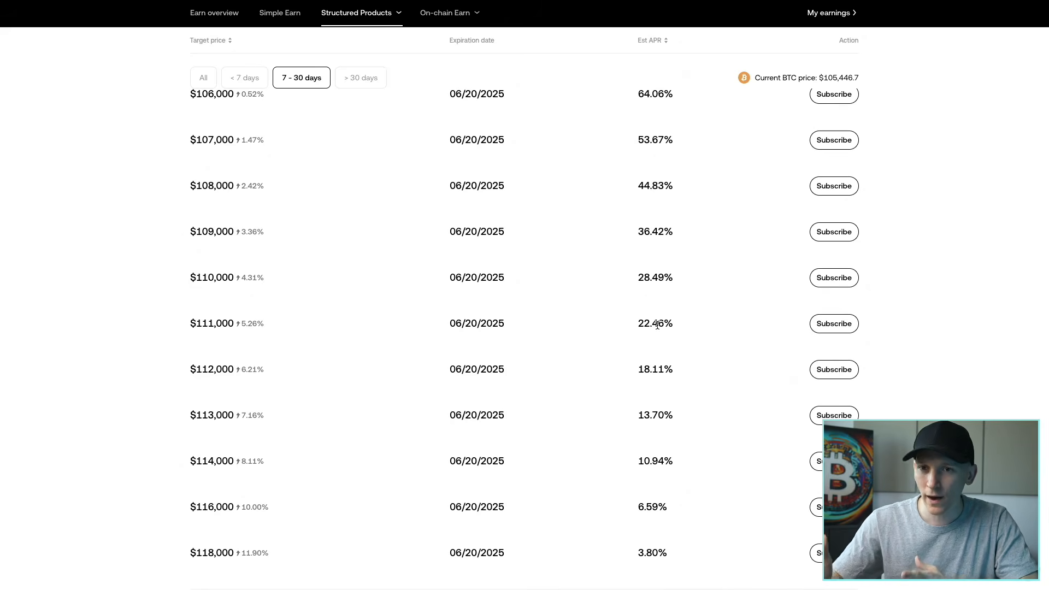
pyautogui.scroll(2, 657, 325)
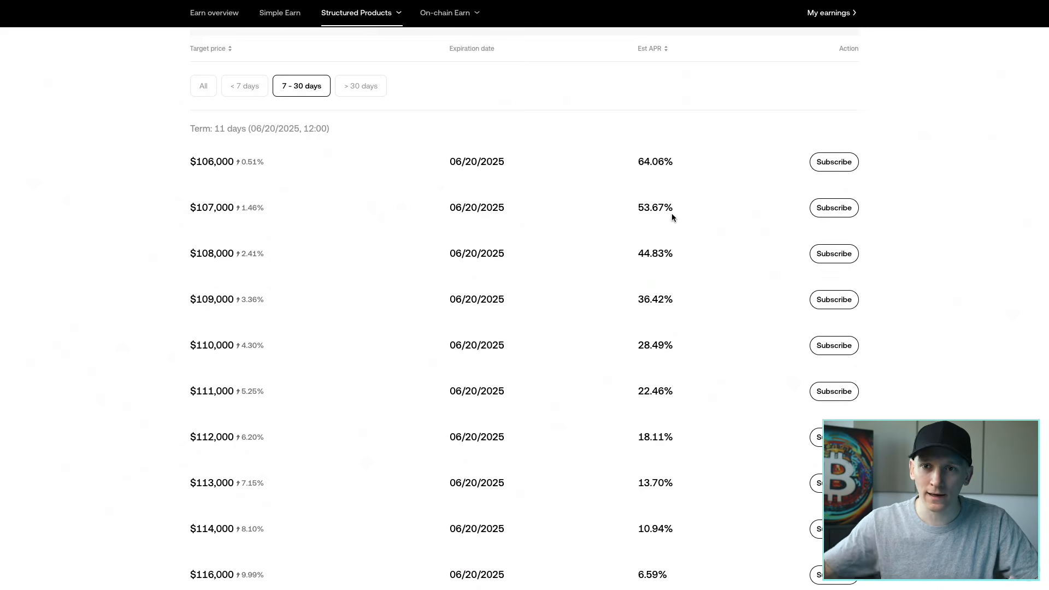
pyautogui.scroll(-1, 654, 367)
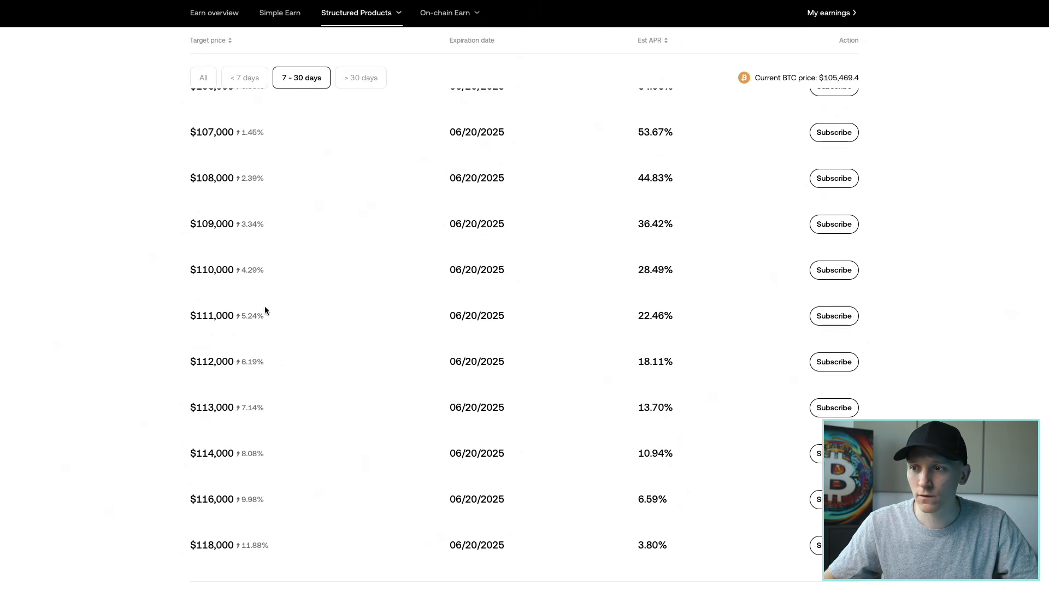
pyautogui.click(852, 318)
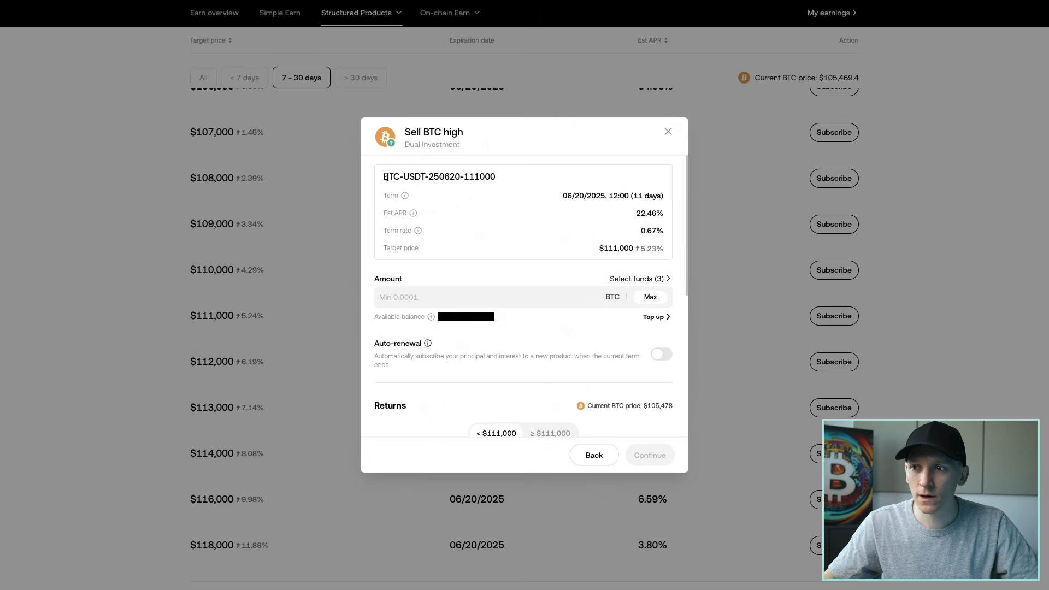
# Step: Examine the Sell BTC high product's name, the target price within it, and its term rate
pyautogui.moveTo(463, 173); pyautogui.dragTo(426, 172)
pyautogui.click(438, 173)
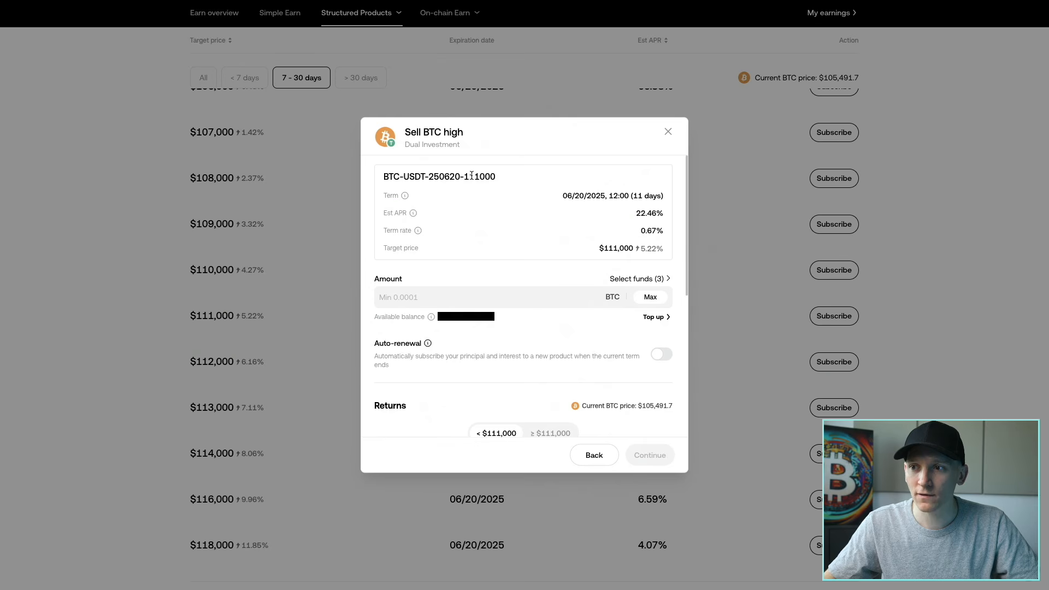
pyautogui.moveTo(463, 174); pyautogui.dragTo(511, 172)
pyautogui.click(472, 176)
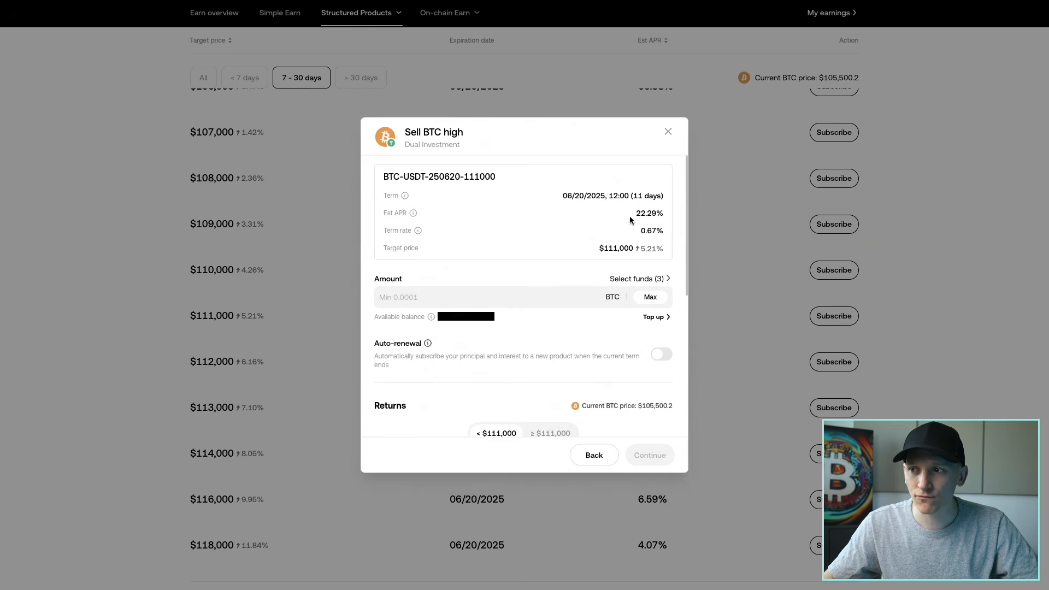
pyautogui.moveTo(662, 230)
pyautogui.mouseDown()
pyautogui.moveTo(640, 230)
pyautogui.moveTo(677, 236)
pyautogui.mouseUp()
pyautogui.click(654, 233)
pyautogui.click(651, 225)
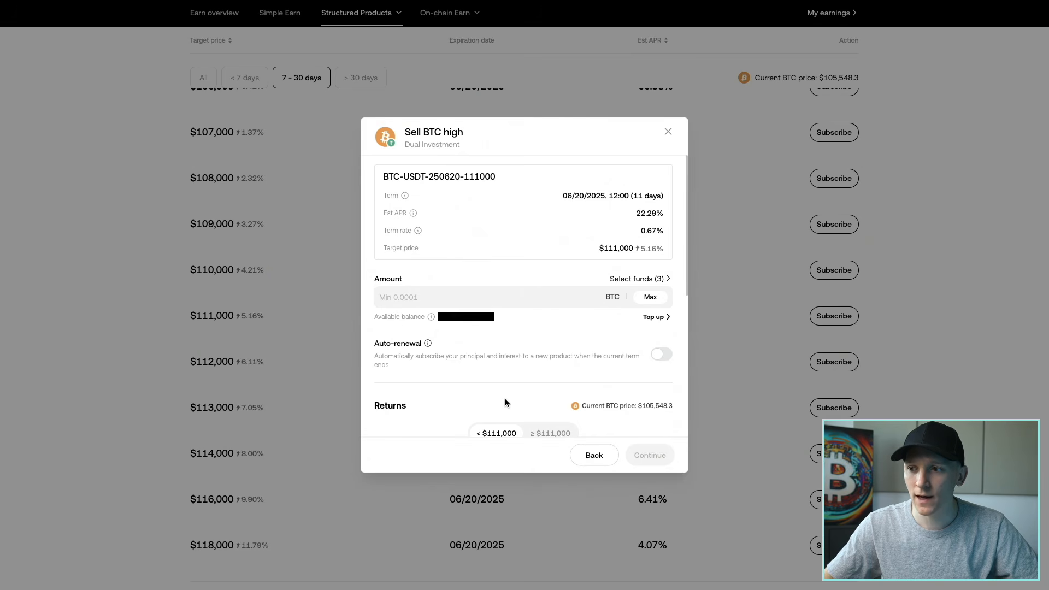
# Step: Review the Returns section of the subscription form and request the latest price update
pyautogui.scroll(-4, 505, 398)
pyautogui.scroll(-2, 506, 403)
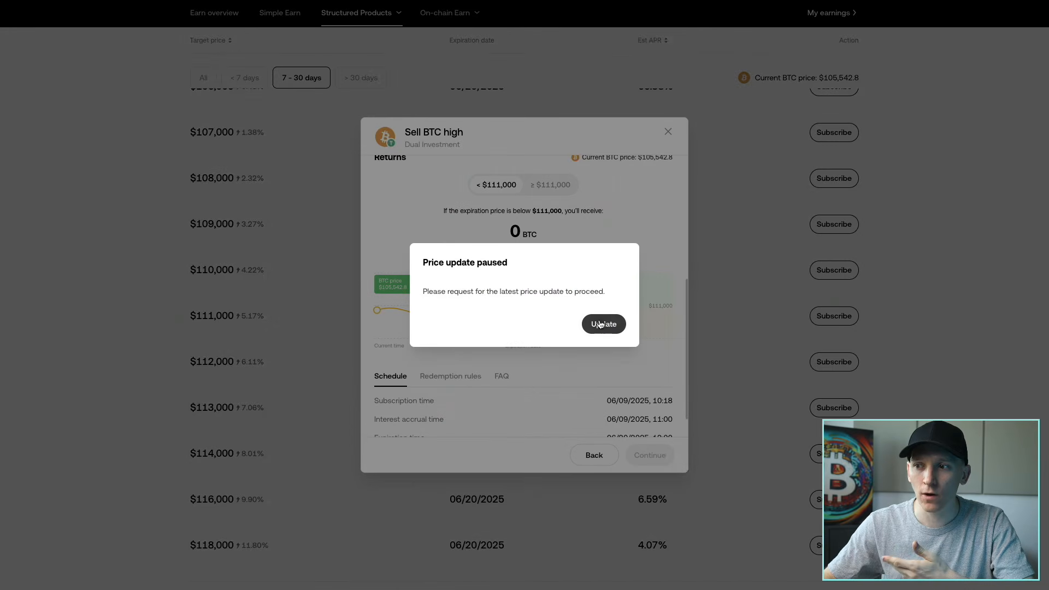
pyautogui.click(601, 324)
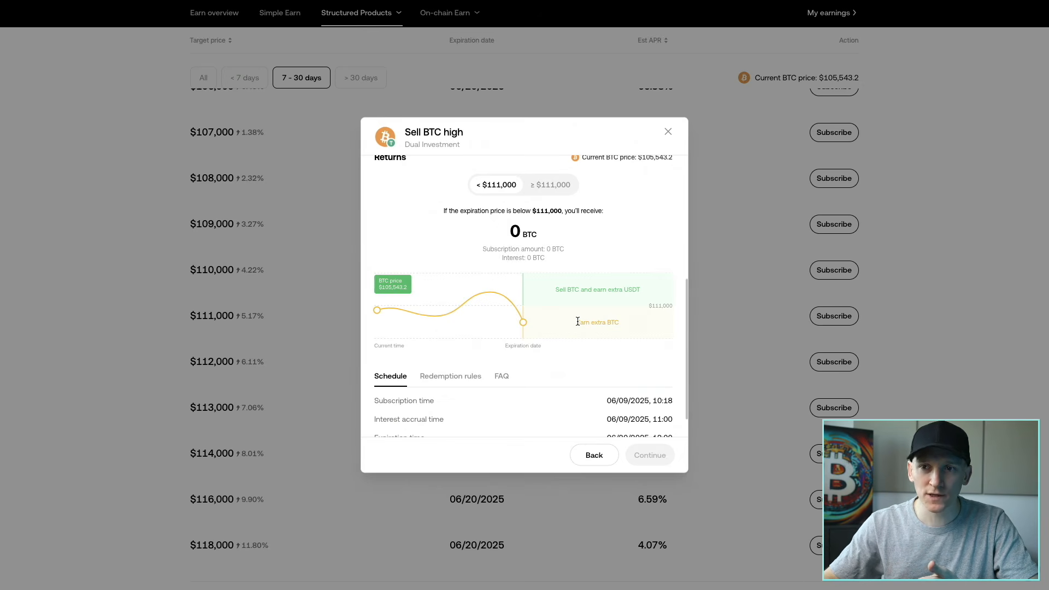
# Step: Set the subscription amount to 0.01 BTC
pyautogui.scroll(3, 461, 293)
pyautogui.click(408, 196)
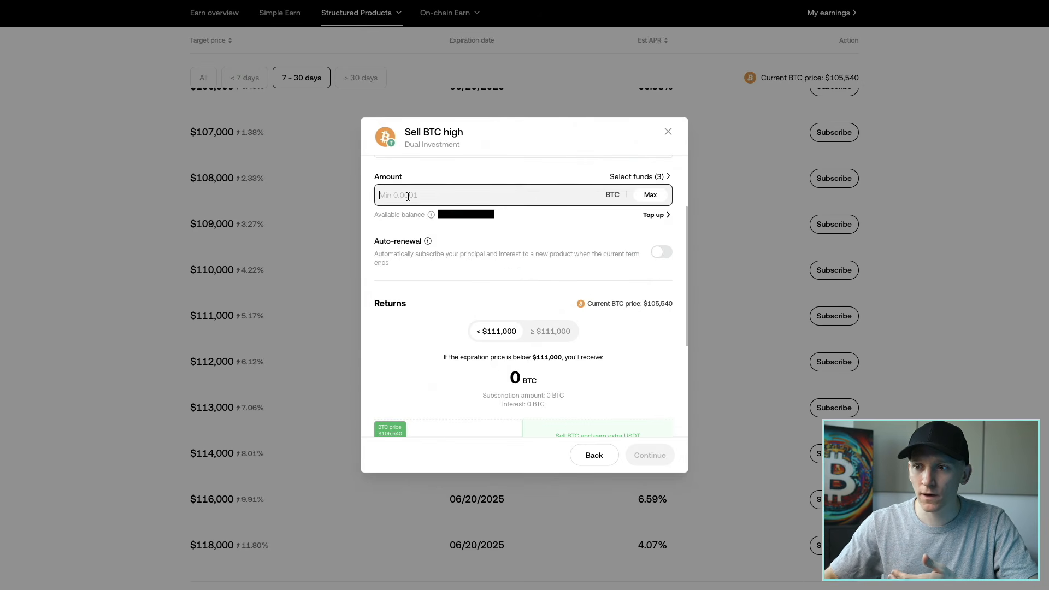
pyautogui.write('0.001')
pyautogui.press('BackSpace')
pyautogui.press('BackSpace')
pyautogui.write('1')
# Step: Compare the projected payouts for an expiration price below $111,000 and at or above $111,000
pyautogui.scroll(-3, 423, 320)
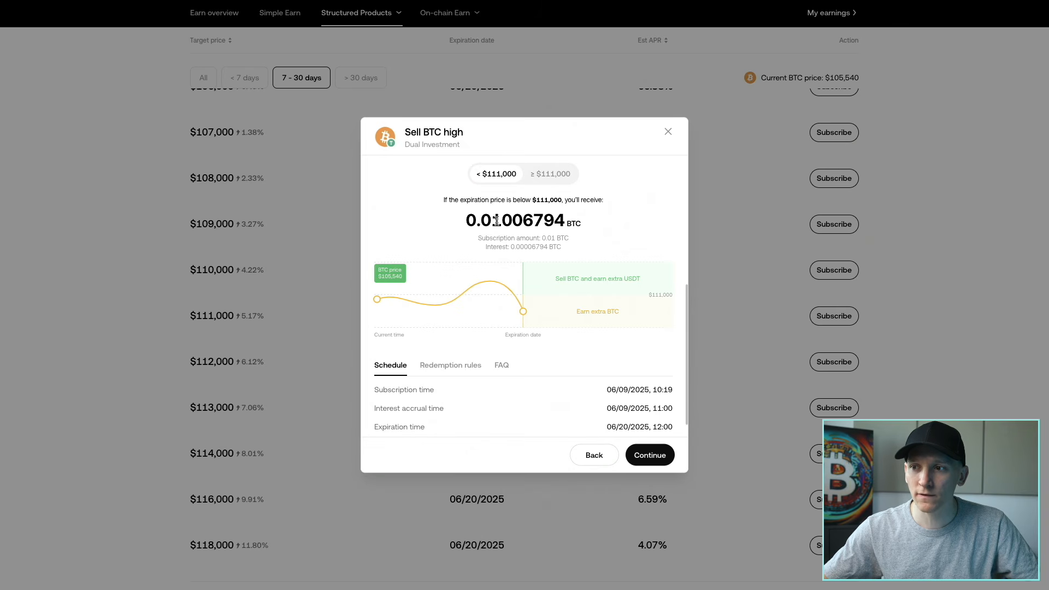
pyautogui.moveTo(524, 222); pyautogui.dragTo(577, 224)
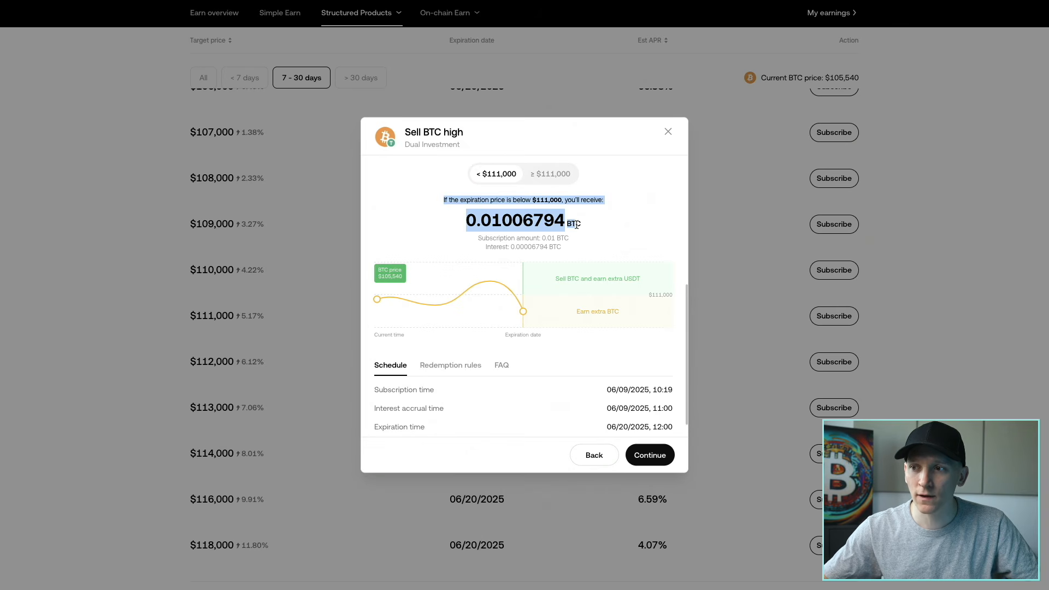
pyautogui.click(562, 222)
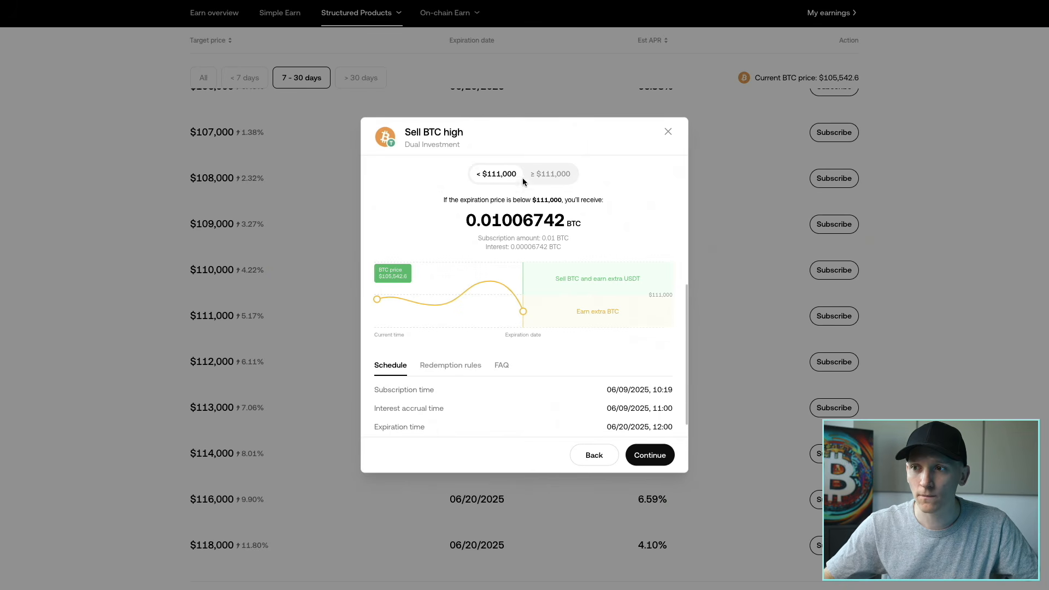
pyautogui.click(555, 175)
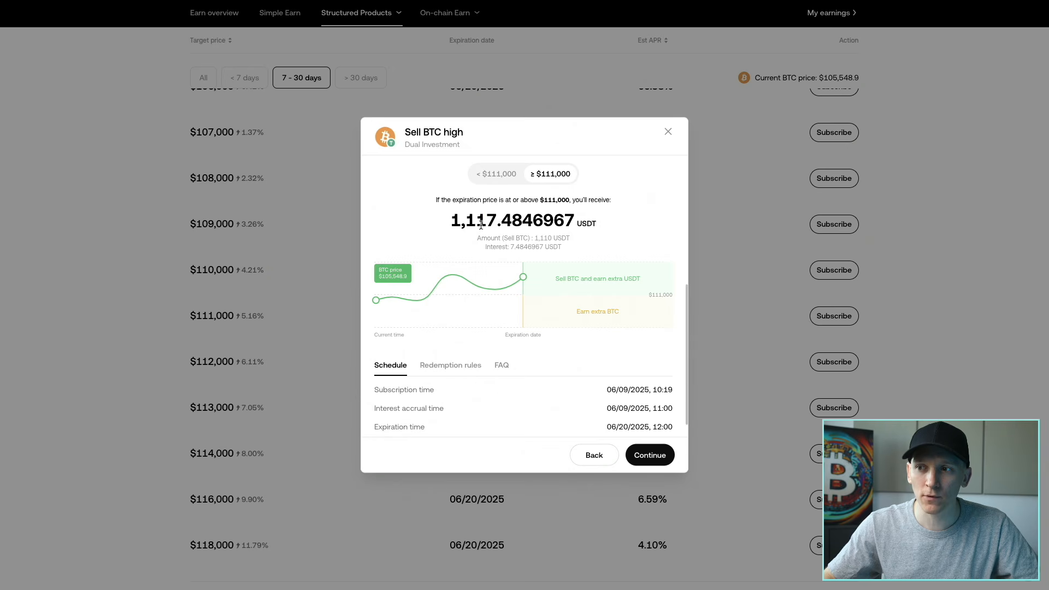
pyautogui.moveTo(486, 220); pyautogui.dragTo(563, 218)
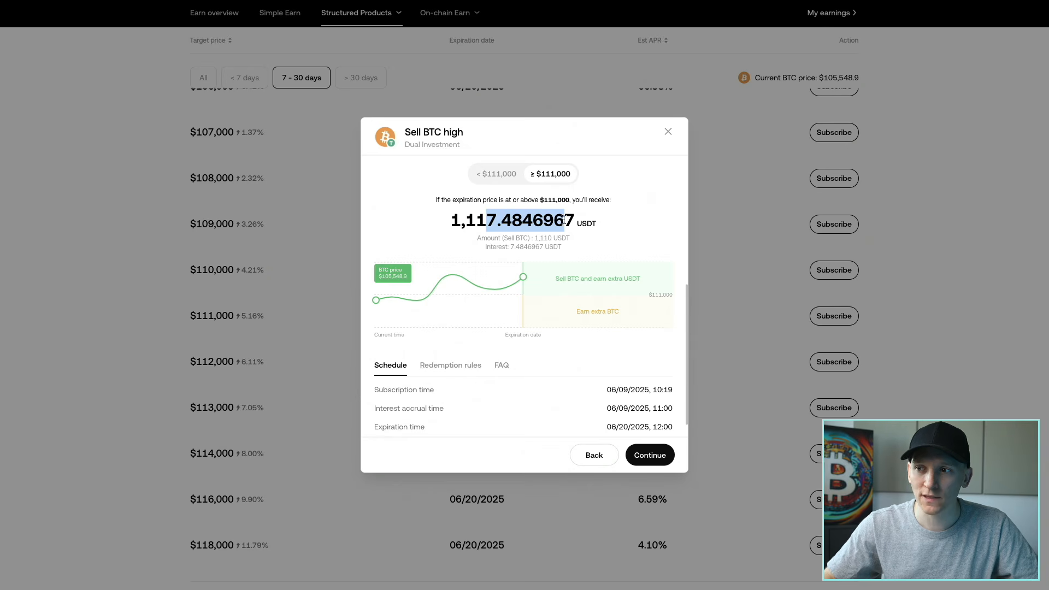
pyautogui.tripleClick(567, 219)
pyautogui.click(549, 219)
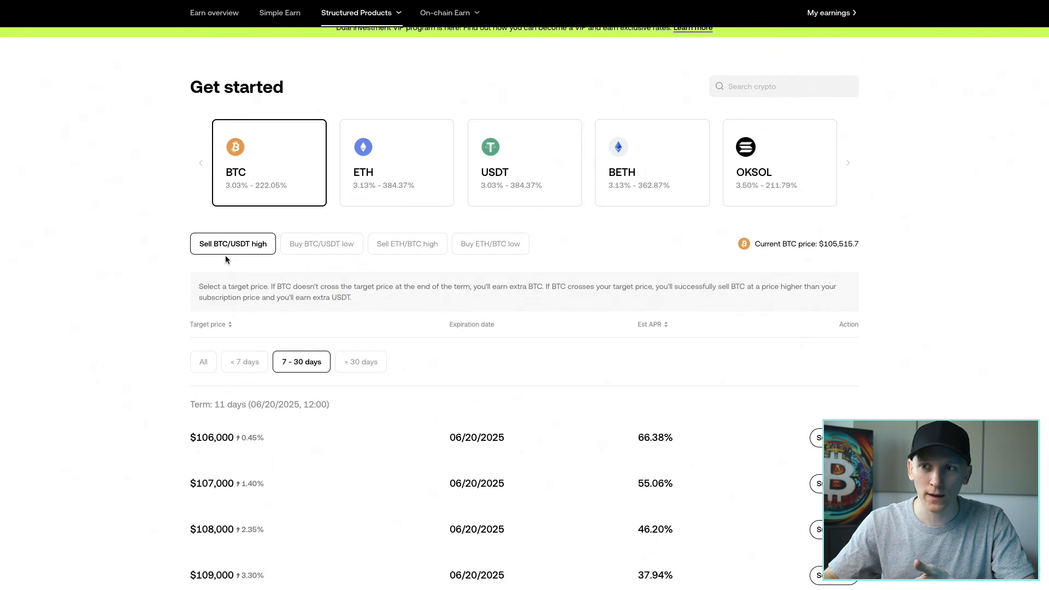
# Step: Review the 11-day Sell BTC/USDT high offers again, focusing on the $108,000 target price
pyautogui.scroll(-3, 225, 254)
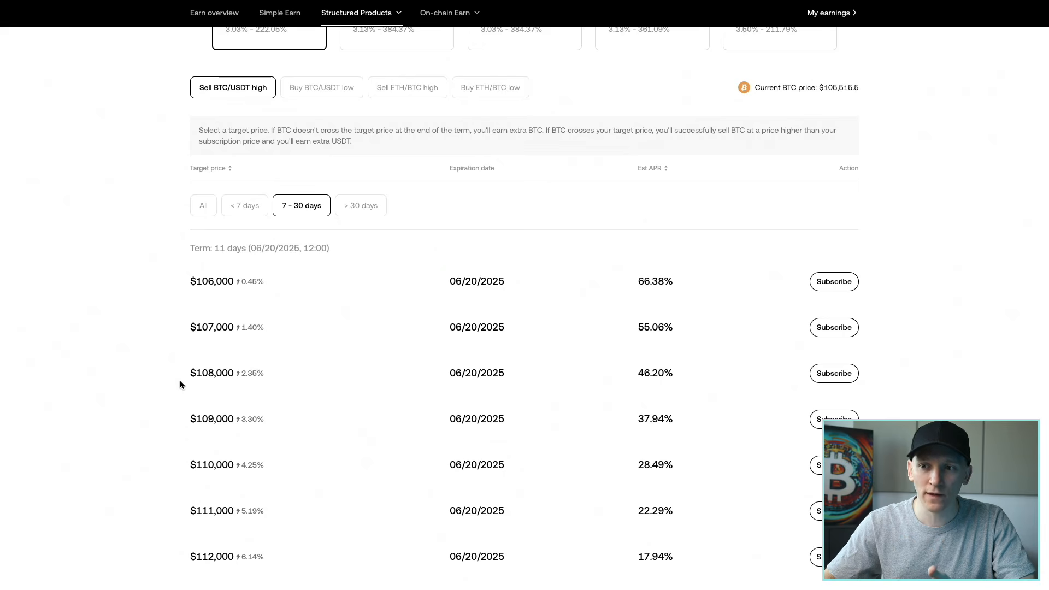
pyautogui.moveTo(193, 375); pyautogui.dragTo(234, 375)
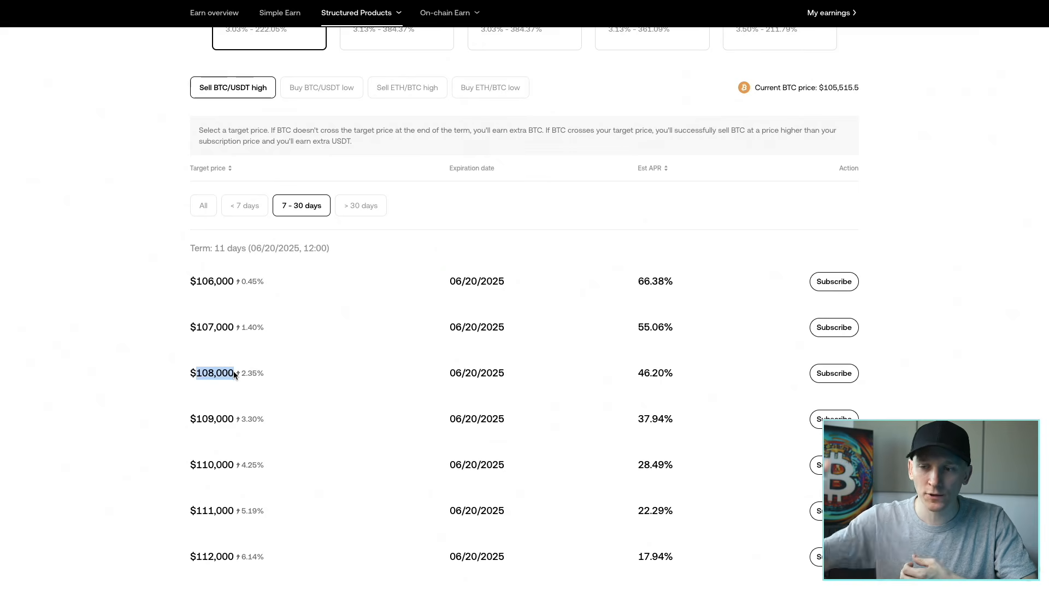
pyautogui.click(223, 373)
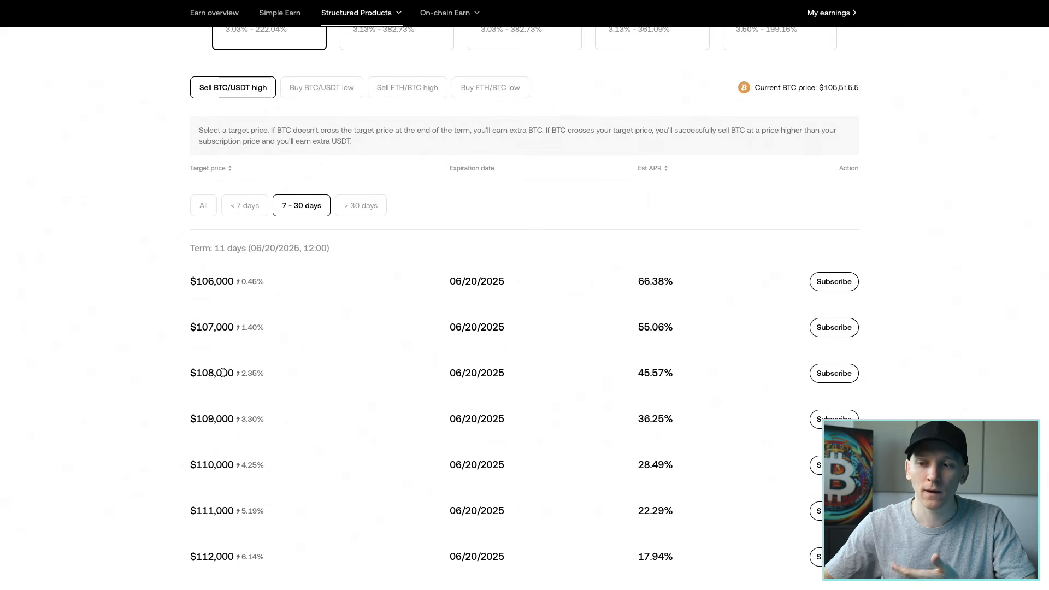
pyautogui.scroll(2, 214, 370)
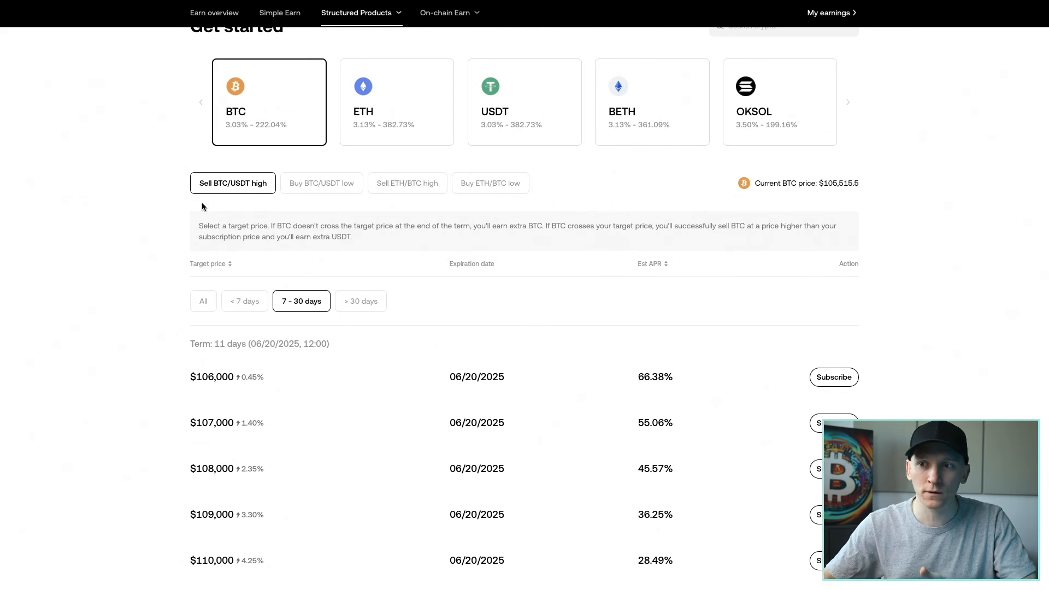
# Step: Switch the BTC offers to Buy BTC/USDT low
pyautogui.scroll(1, 163, 226)
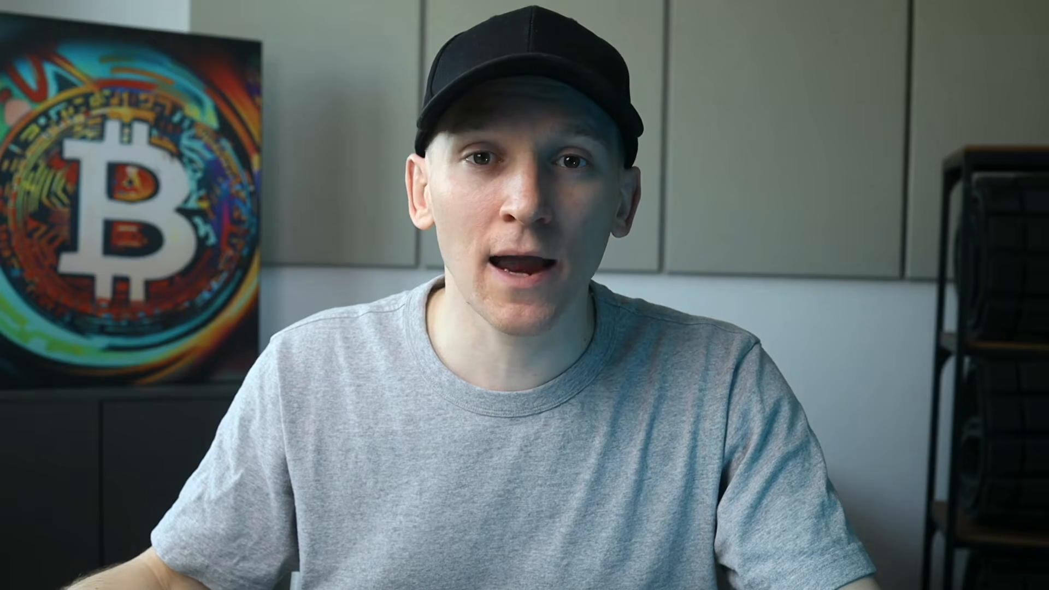
pyautogui.click(320, 290)
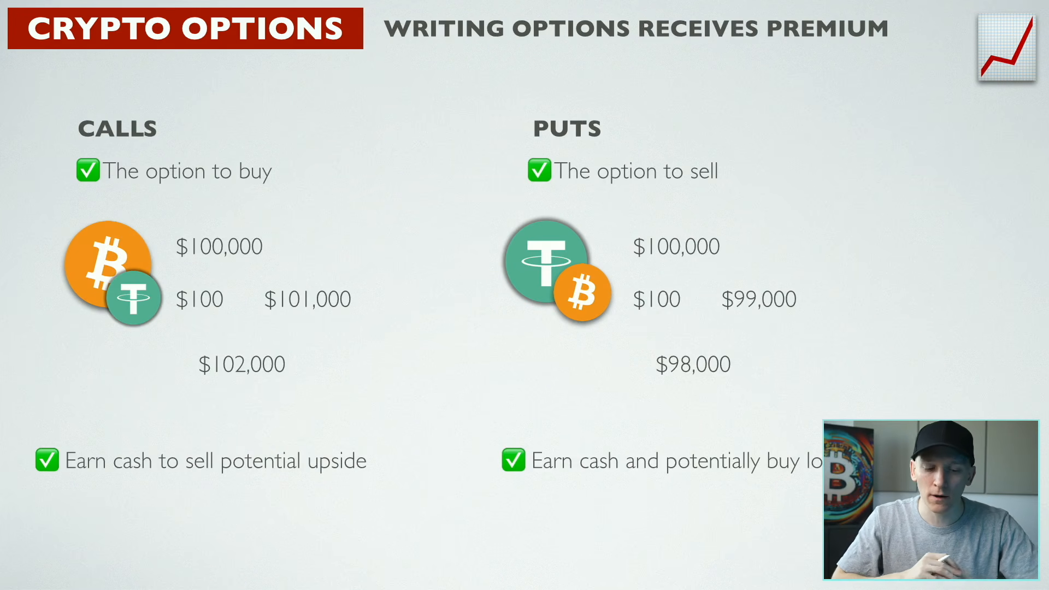
pyautogui.moveTo(469, 111)
pyautogui.mouseDown()
pyautogui.moveTo(836, 146)
pyautogui.moveTo(539, 506)
pyautogui.moveTo(471, 87)
pyautogui.mouseUp()
pyautogui.press('Escape')
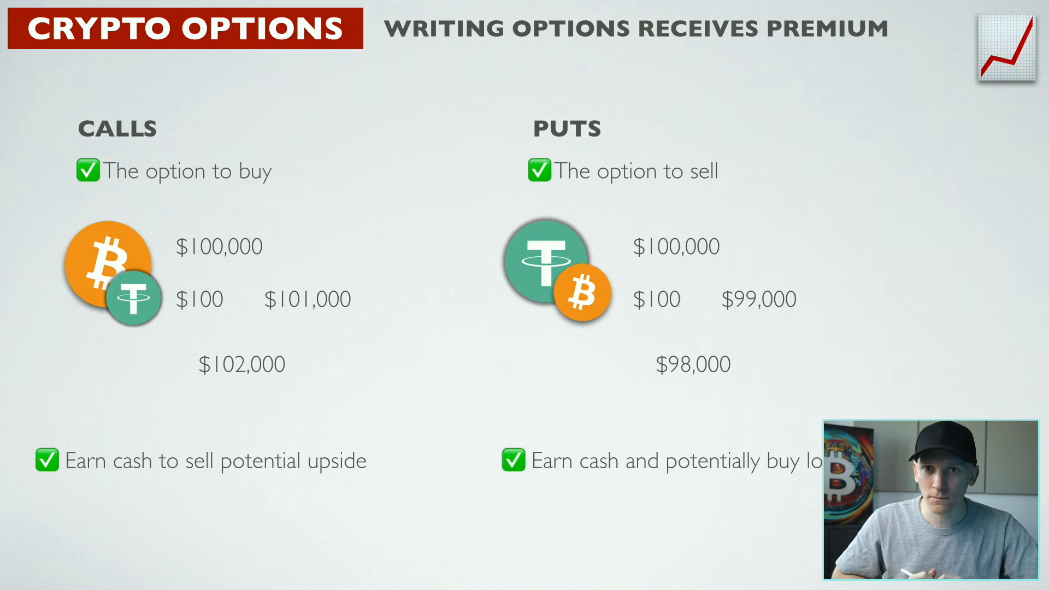
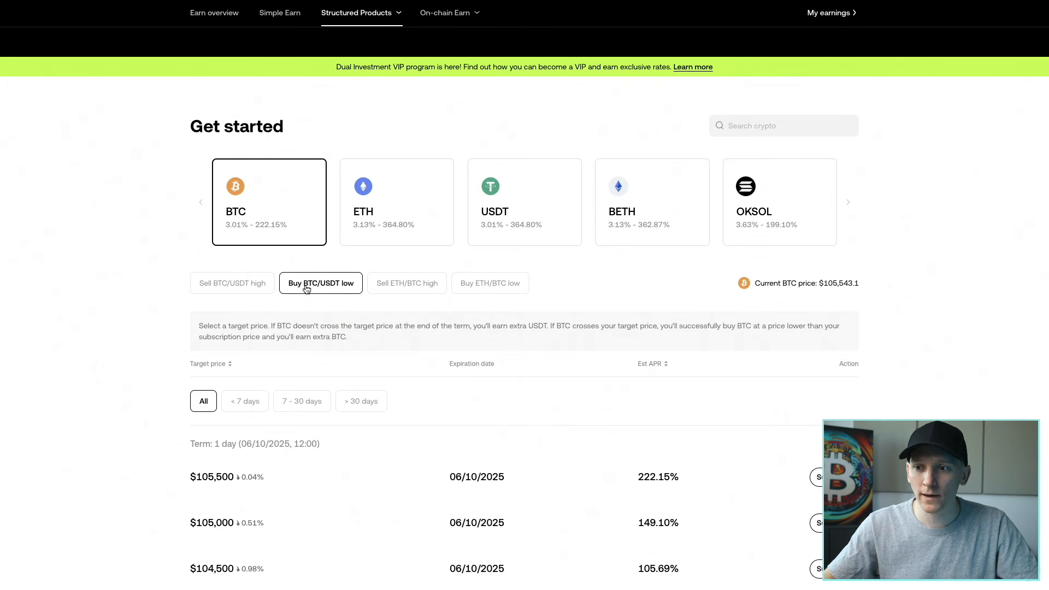
# Step: Limit the Buy BTC/USDT low offers to terms of 7 - 30 days
pyautogui.scroll(-4, 253, 355)
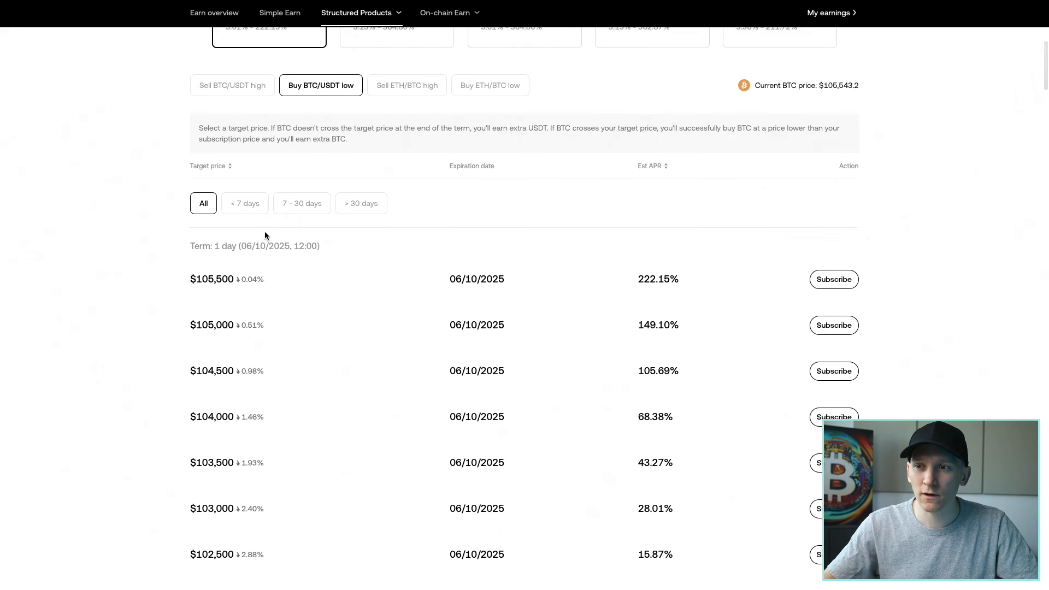
pyautogui.click(301, 205)
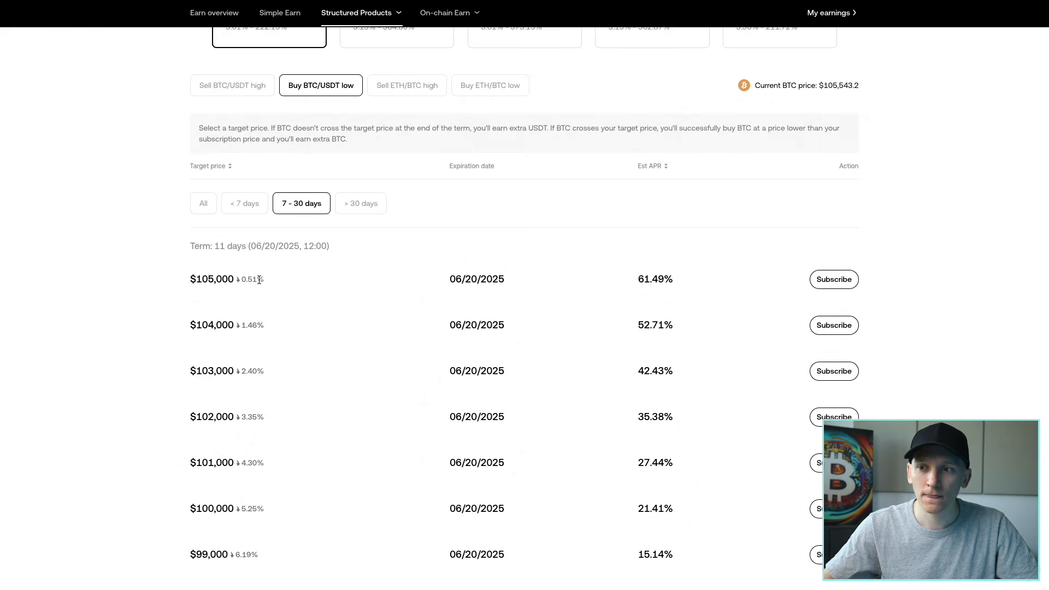
# Step: Compare the target prices and estimated APRs of the 11-day Buy BTC/USDT low offers, from $105,000 down to $92,000
pyautogui.moveTo(264, 279); pyautogui.dragTo(182, 273)
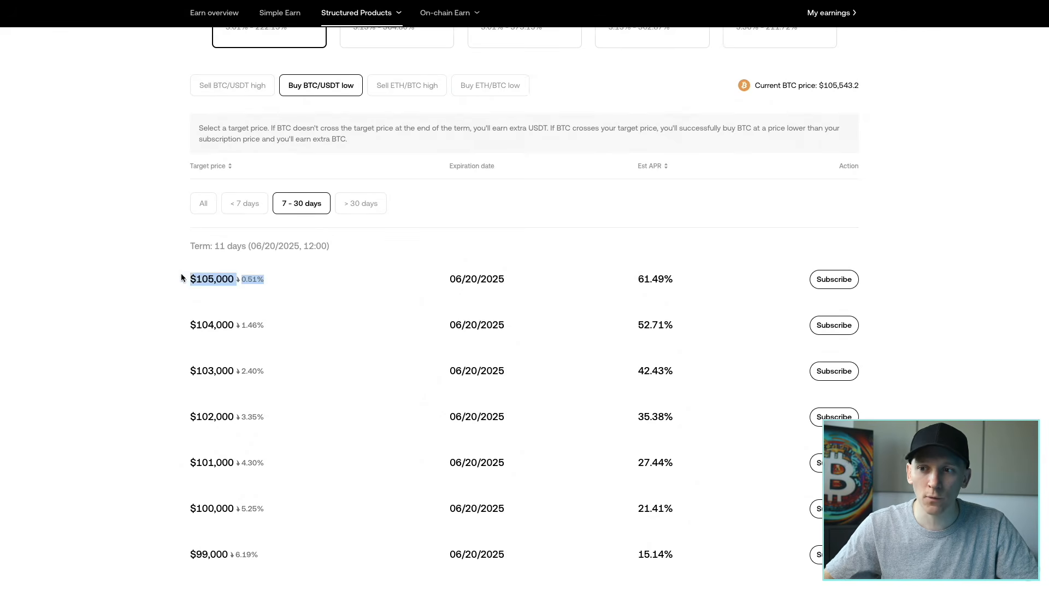
pyautogui.click(254, 280)
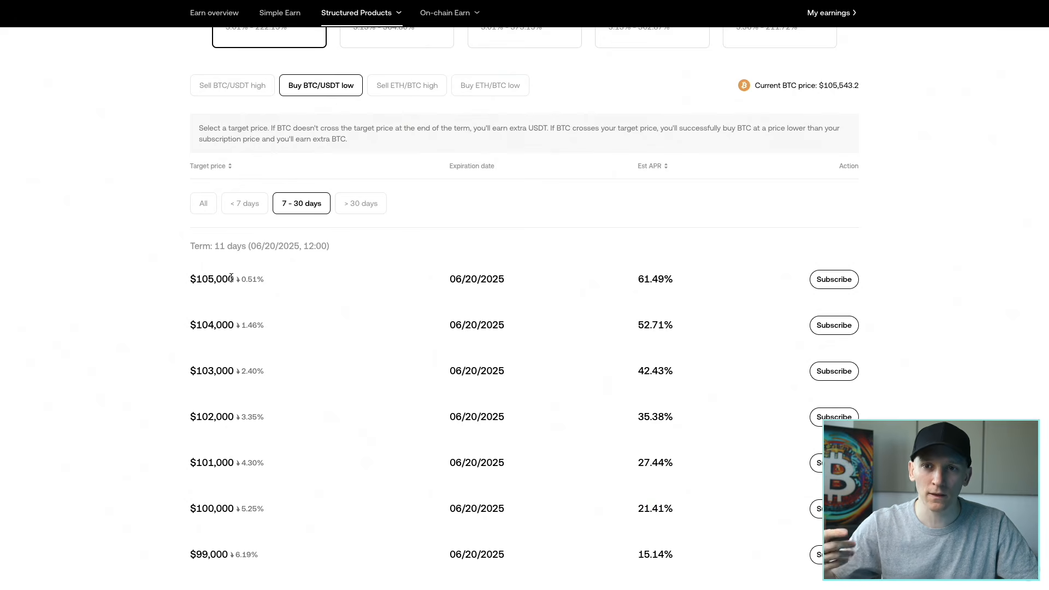
pyautogui.scroll(-3, 231, 277)
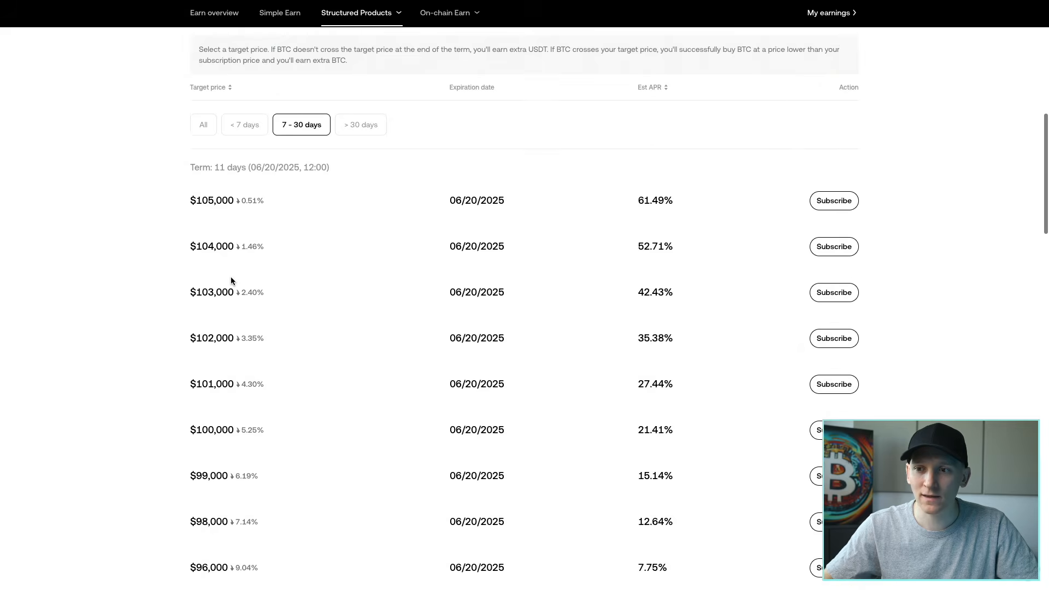
pyautogui.scroll(-2, 231, 281)
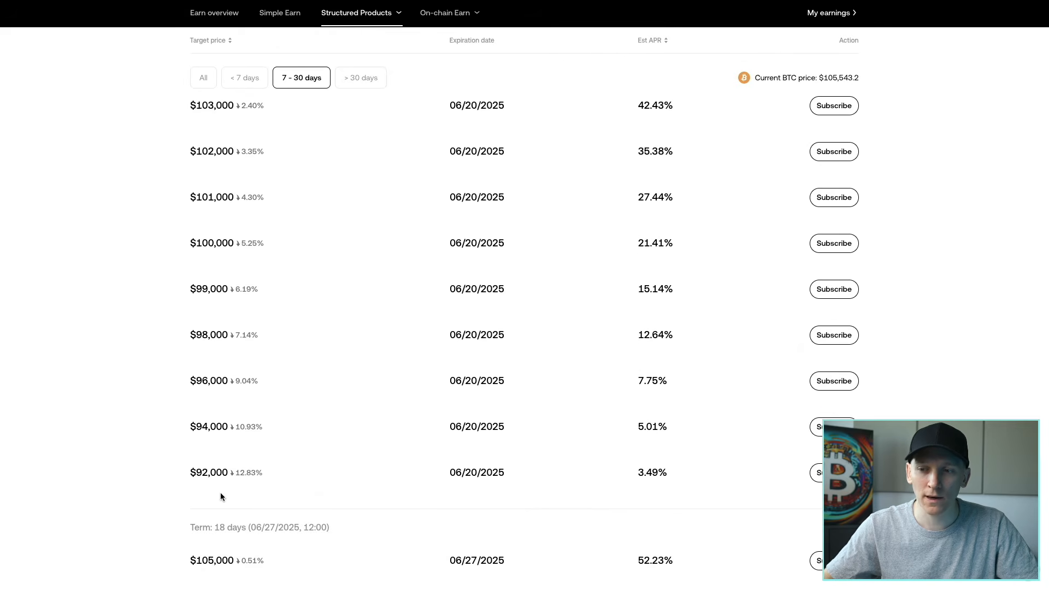
pyautogui.scroll(2, 271, 475)
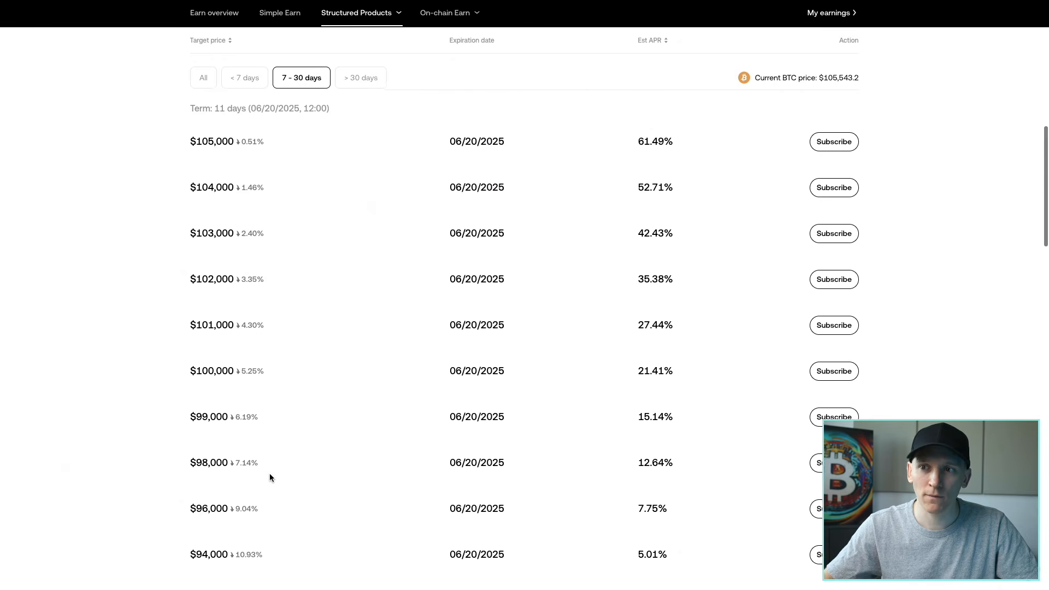
pyautogui.scroll(1, 270, 478)
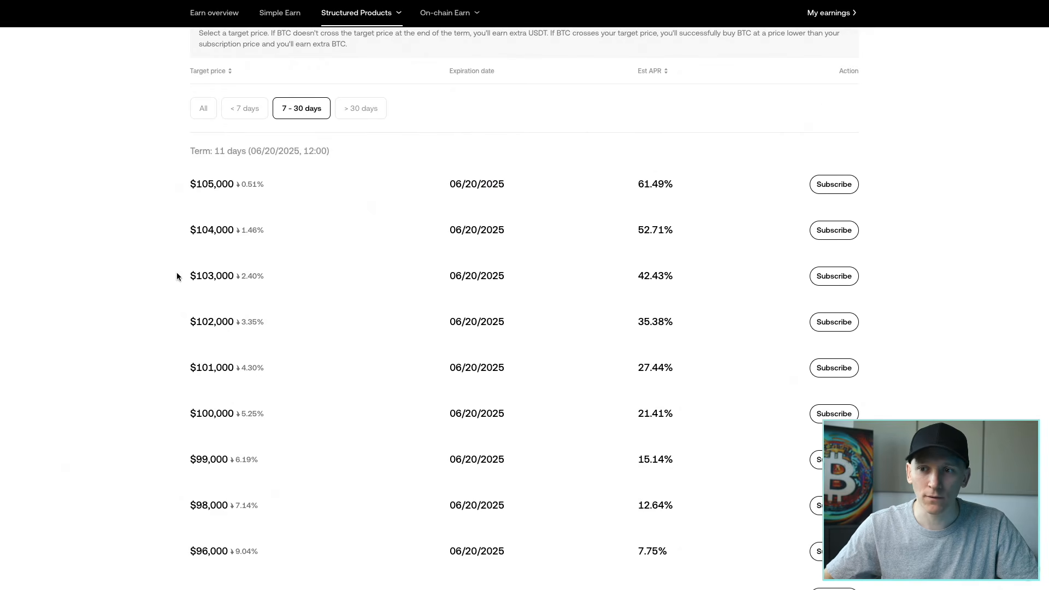
pyautogui.scroll(-4, 245, 238)
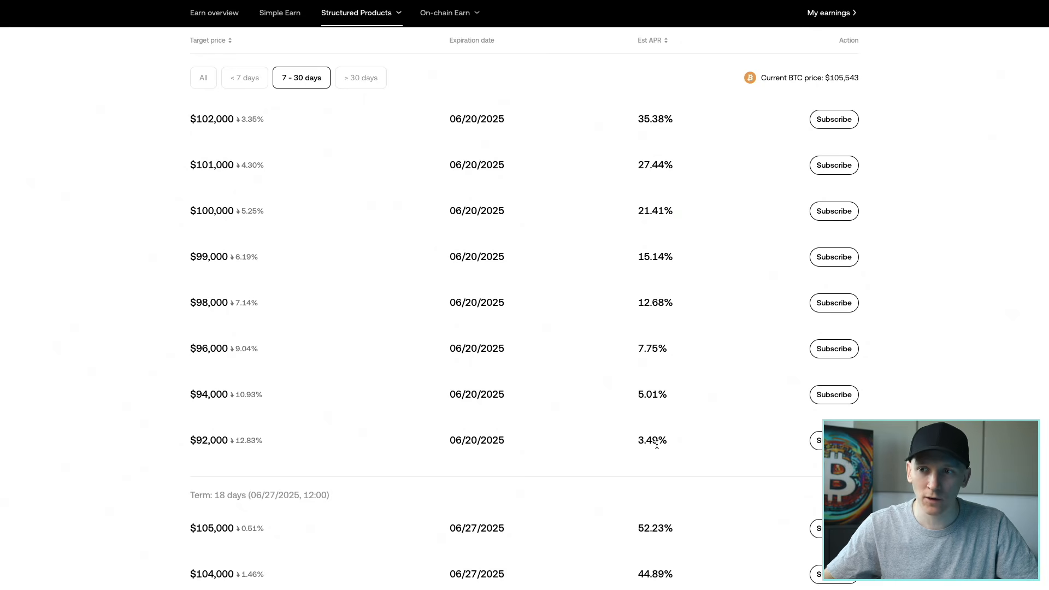
pyautogui.scroll(4, 353, 433)
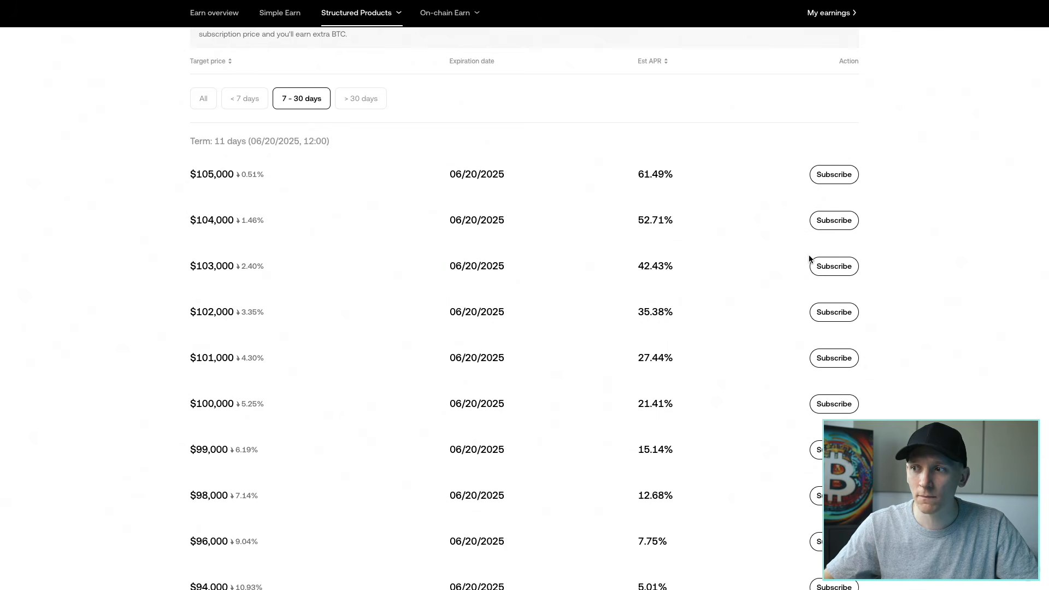
# Step: Open the subscription form for the 11-day Buy BTC low offer with the $103,000 target price and review its product name and term rate
pyautogui.click(836, 267)
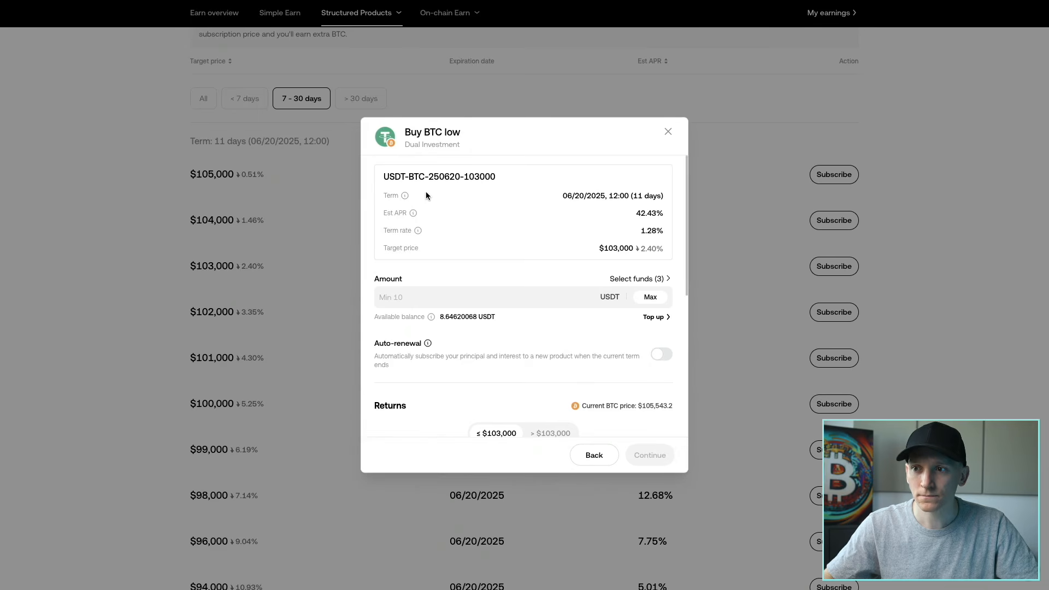
pyautogui.moveTo(383, 177); pyautogui.dragTo(497, 177)
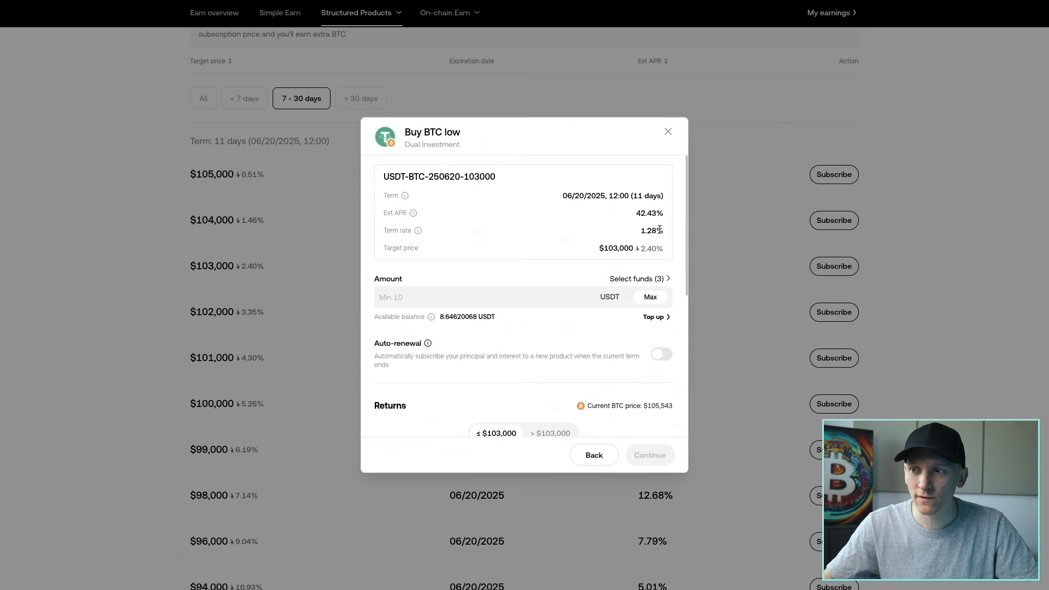
pyautogui.moveTo(664, 229); pyautogui.dragTo(638, 229)
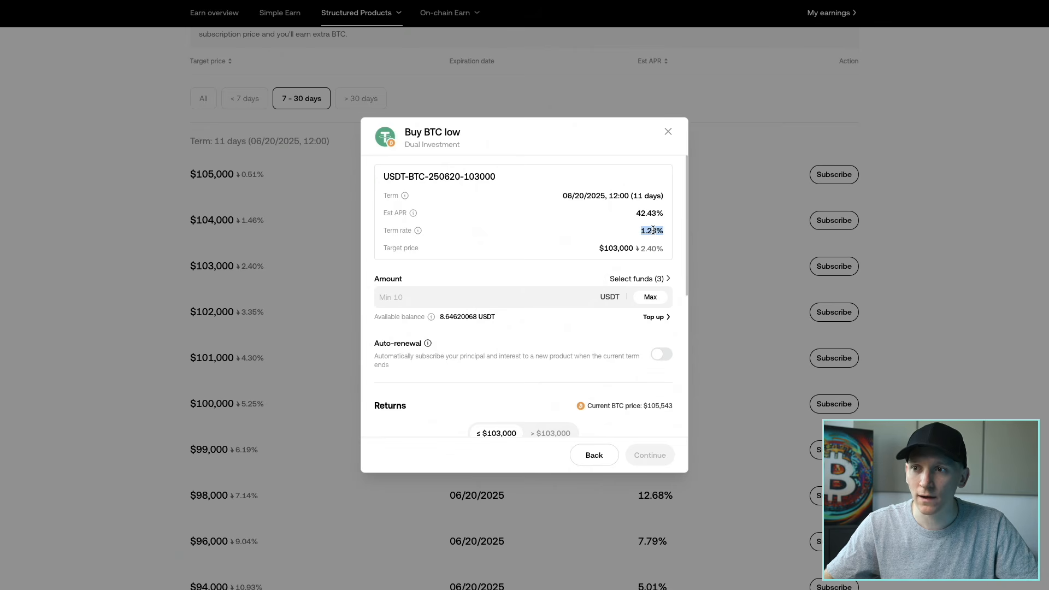
pyautogui.click(658, 230)
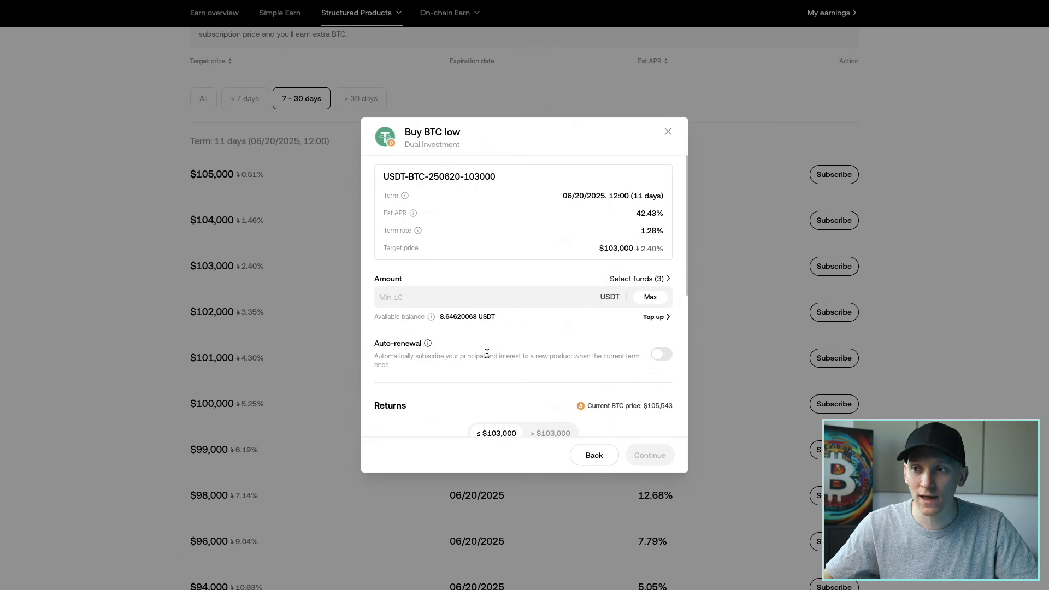
# Step: Check the available USDT balance and set the subscription amount to 100 USDT
pyautogui.moveTo(494, 322); pyautogui.dragTo(453, 317)
pyautogui.click(417, 302)
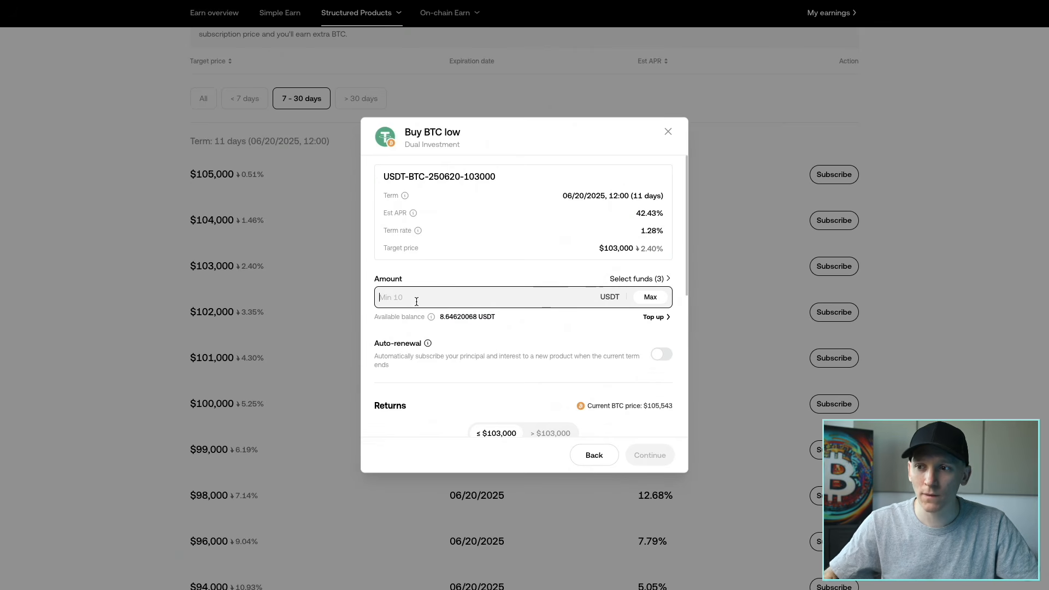
pyautogui.write('100')
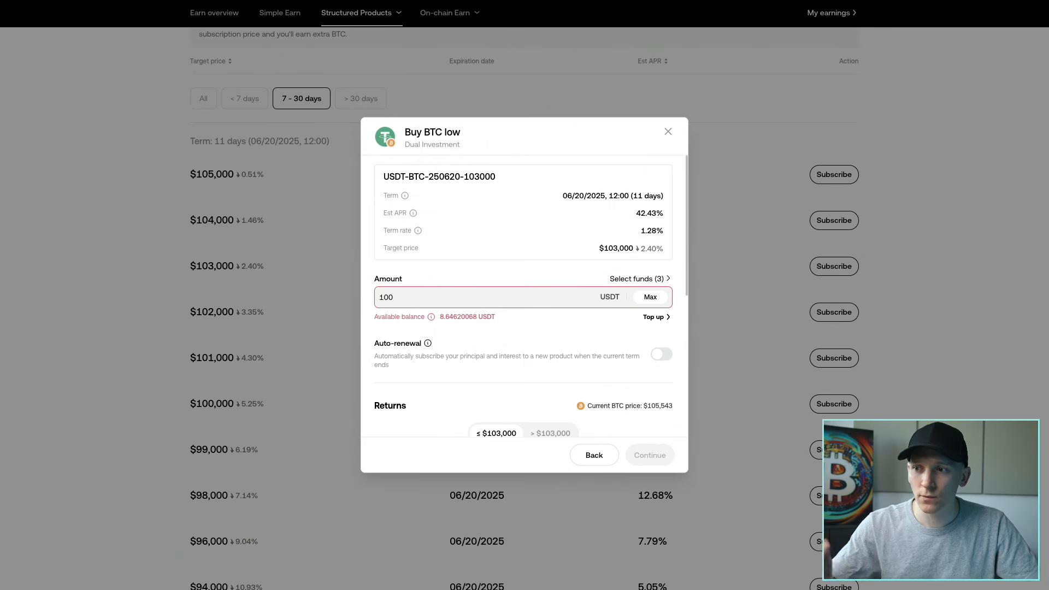
# Step: Compare the projected payouts for an expiration price at or below $103,000 and above $103,000
pyautogui.scroll(-5, 494, 328)
pyautogui.scroll(1, 494, 328)
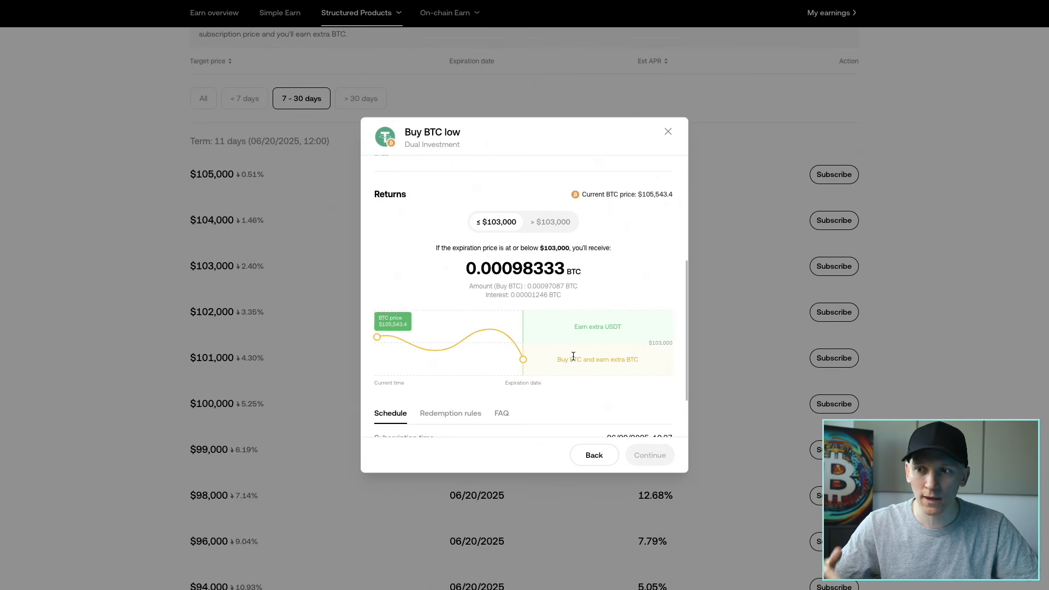
pyautogui.click(558, 226)
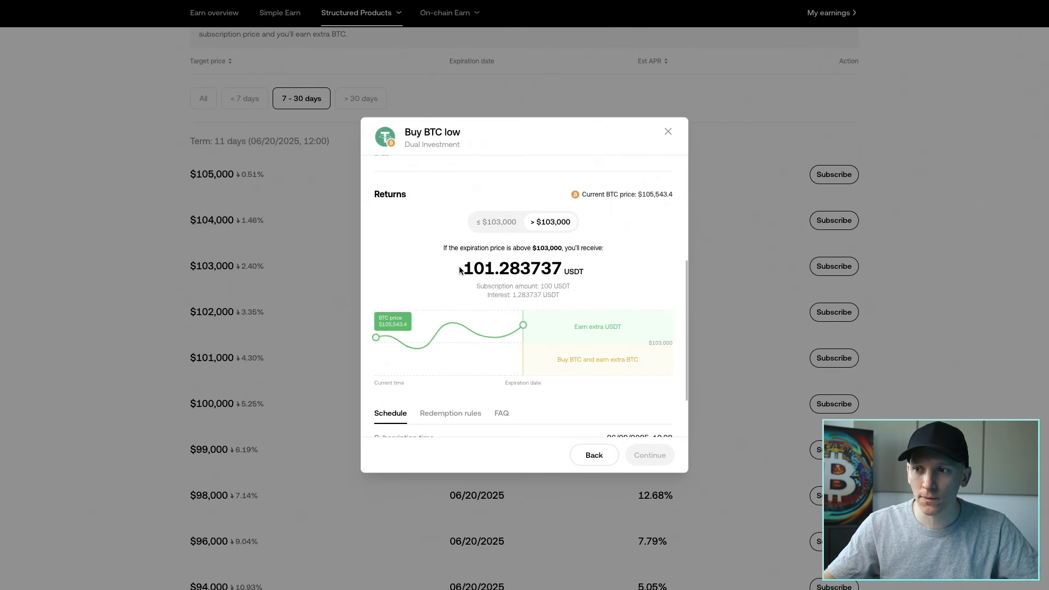
pyautogui.moveTo(460, 267); pyautogui.dragTo(557, 267)
pyautogui.click(526, 266)
pyautogui.click(532, 265)
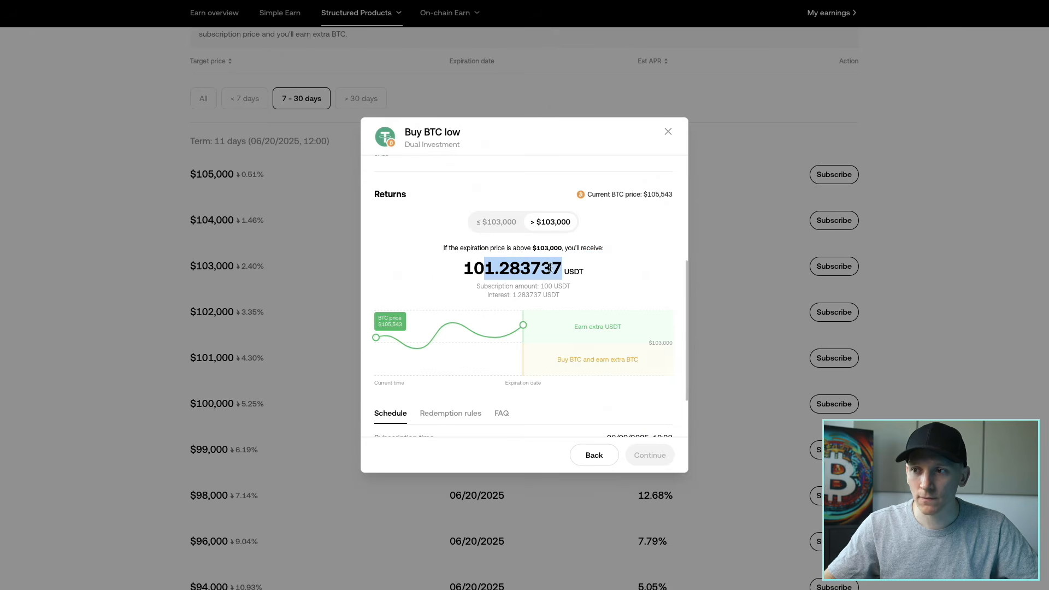
pyautogui.click(546, 267)
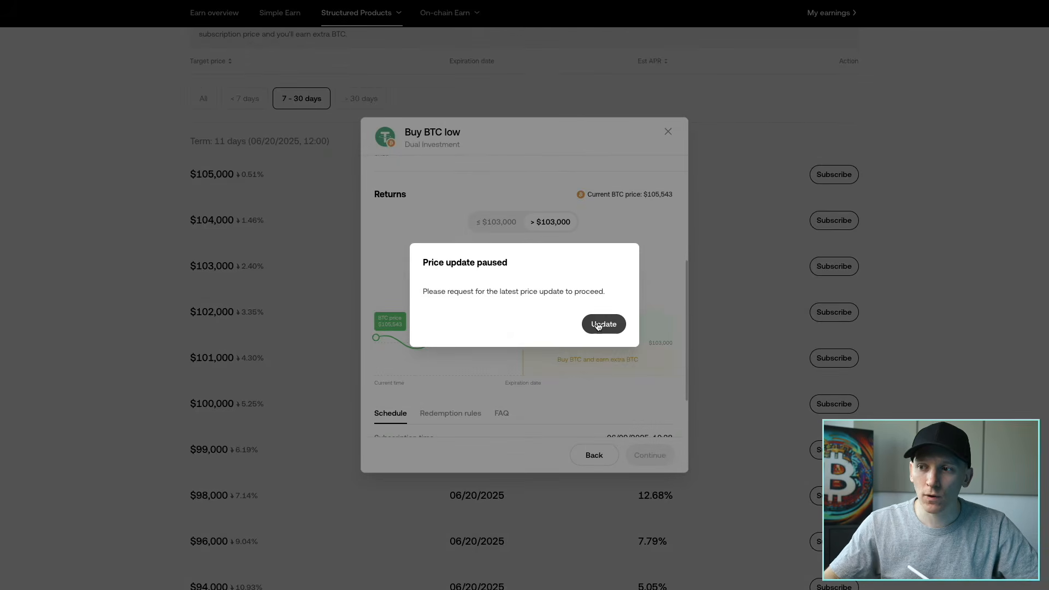
# Step: Request the latest price update and close the Buy BTC low subscription form without subscribing
pyautogui.click(597, 326)
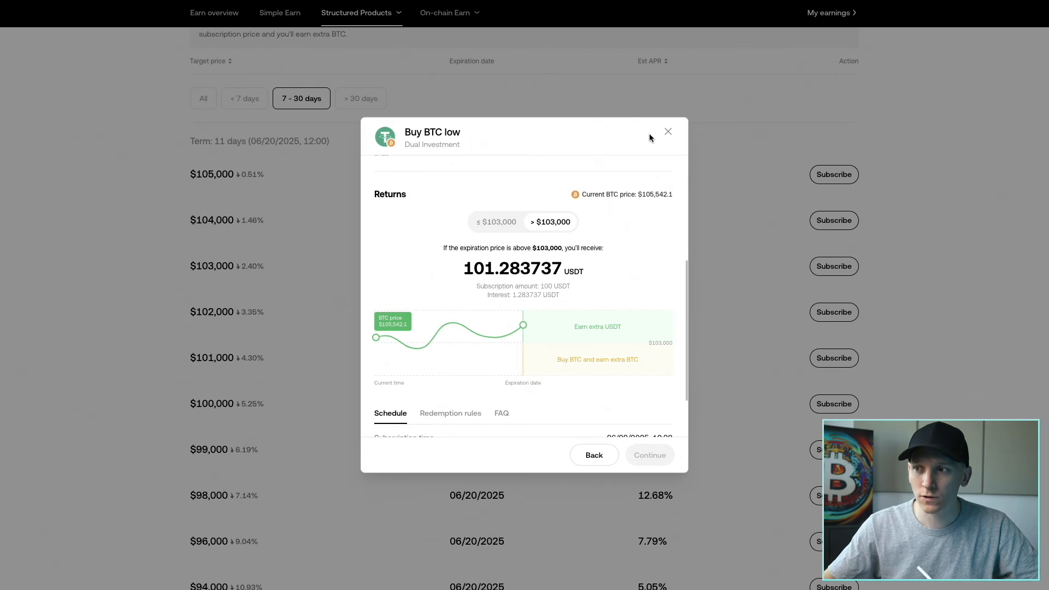
pyautogui.click(668, 131)
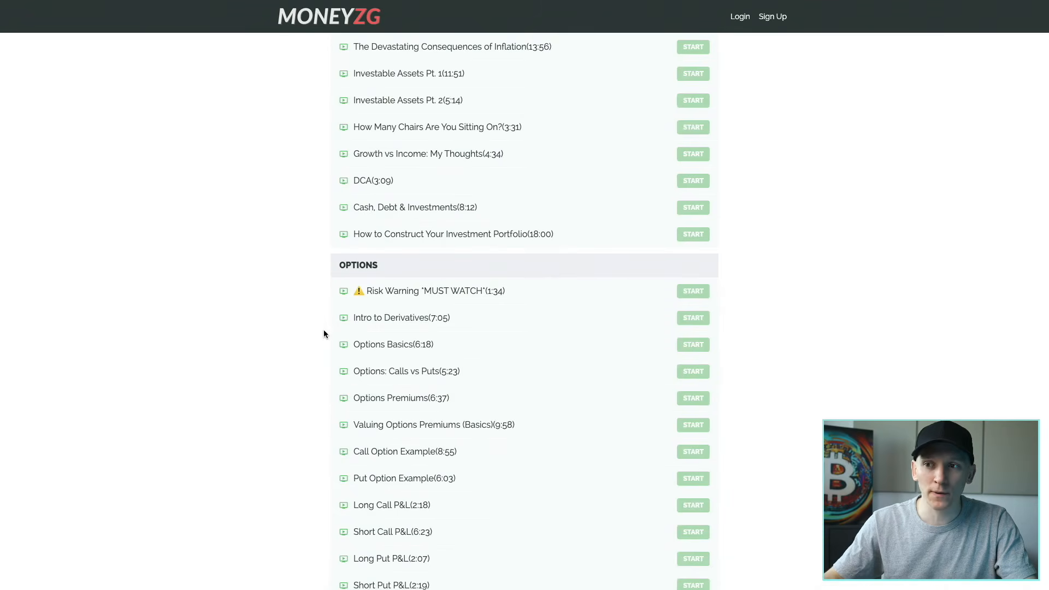
# Step: Look through the Options, Futures and Investing lectures in the MoneyZG course curriculum
pyautogui.scroll(-3, 324, 331)
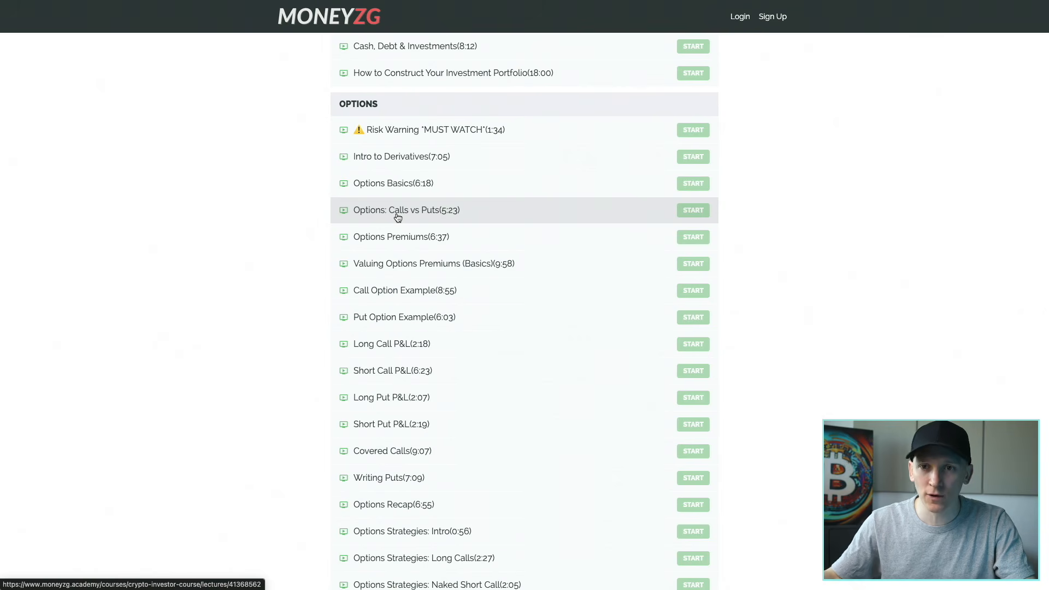
pyautogui.scroll(-4, 397, 217)
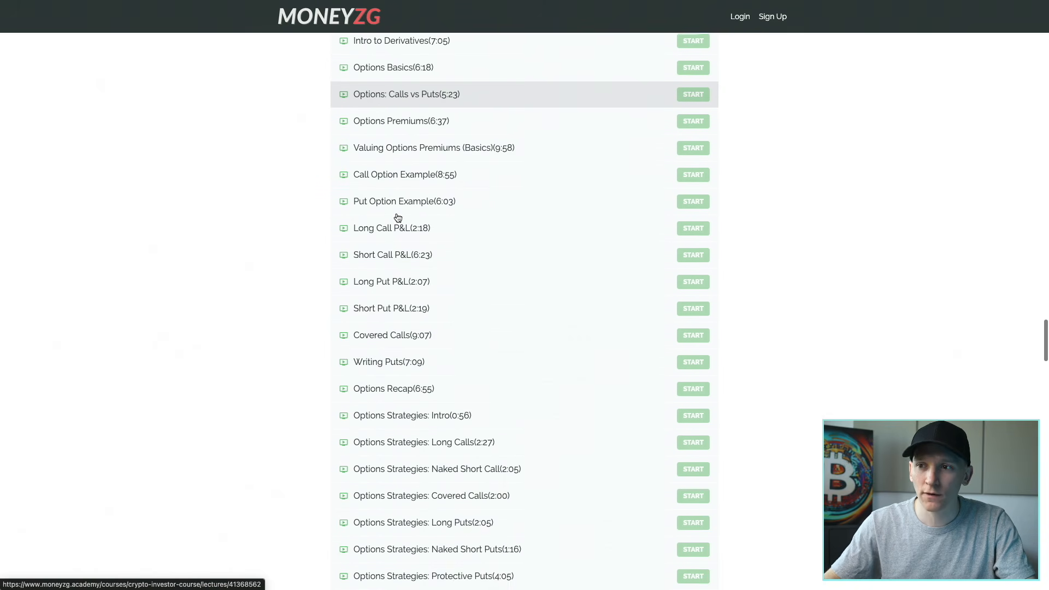
pyautogui.scroll(-7, 397, 216)
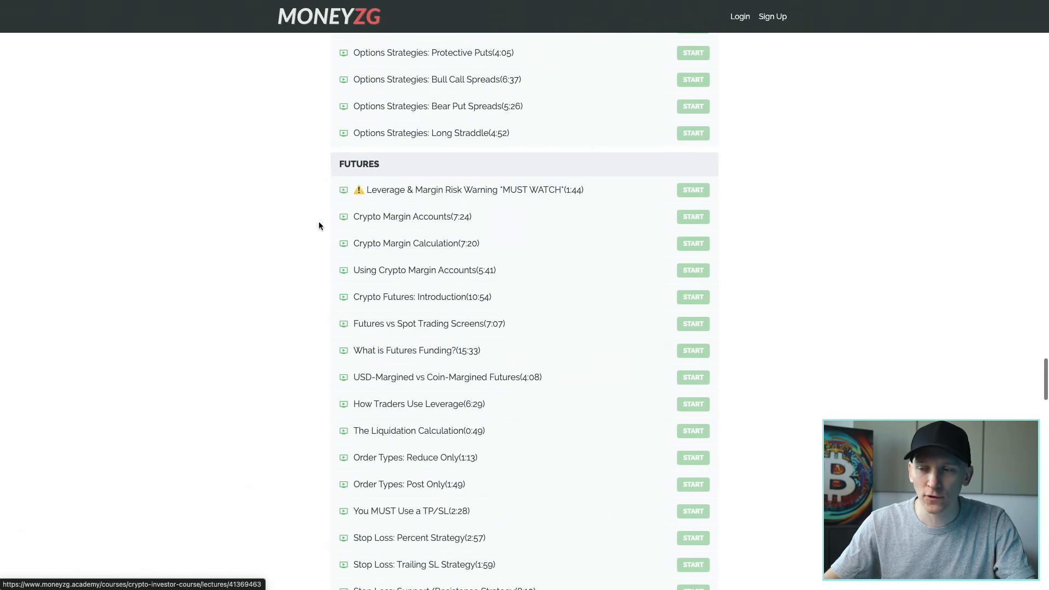
pyautogui.scroll(15, 313, 283)
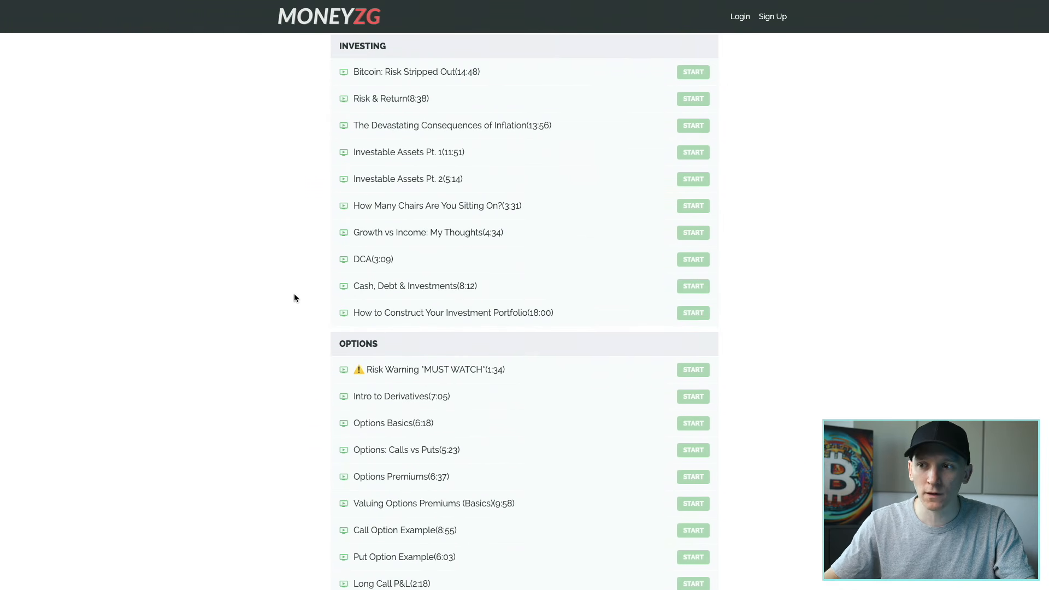
pyautogui.scroll(1, 294, 297)
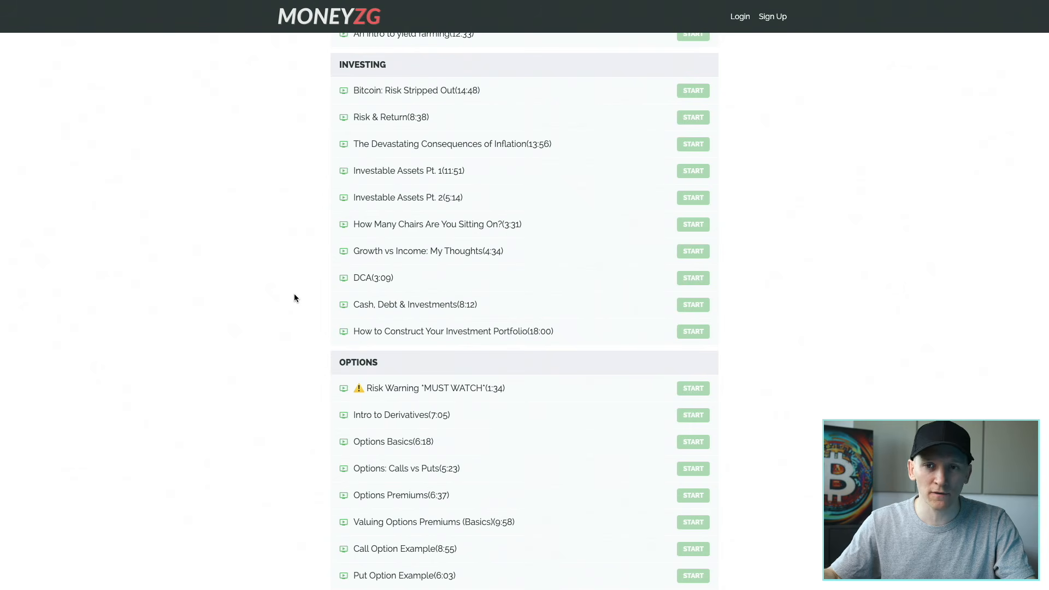